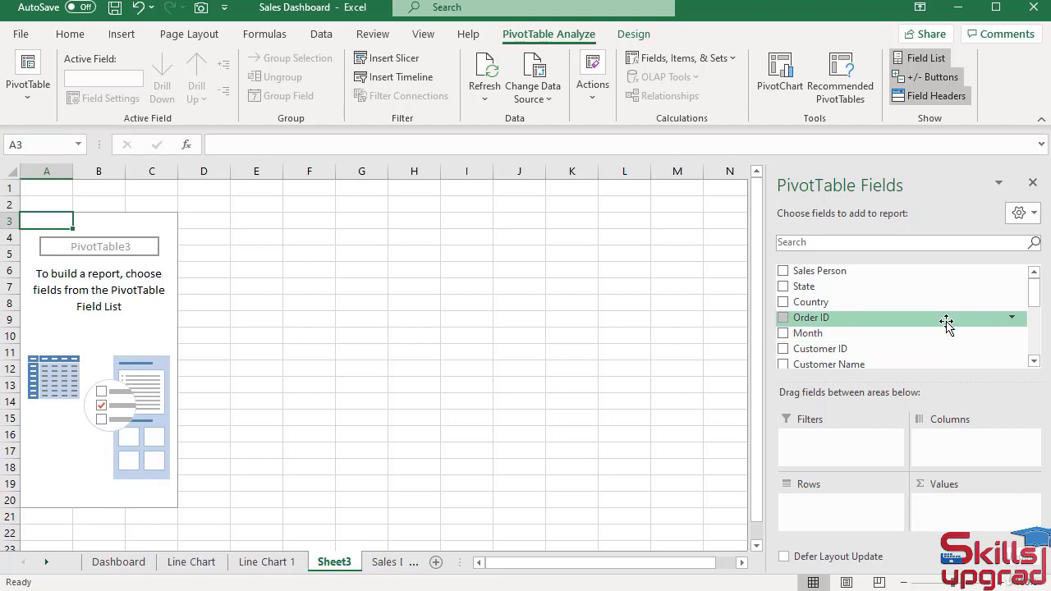
Build the PivotTable with Revenue as the summed value and State as the row field.
{"action": "scroll", "coordinate": [946, 324], "scroll_direction": "down", "scroll_amount": 2}
{"action": "scroll", "coordinate": [946, 324], "scroll_direction": "up", "scroll_amount": 2}
{"action": "scroll", "coordinate": [926, 318], "scroll_direction": "down", "scroll_amount": 4}
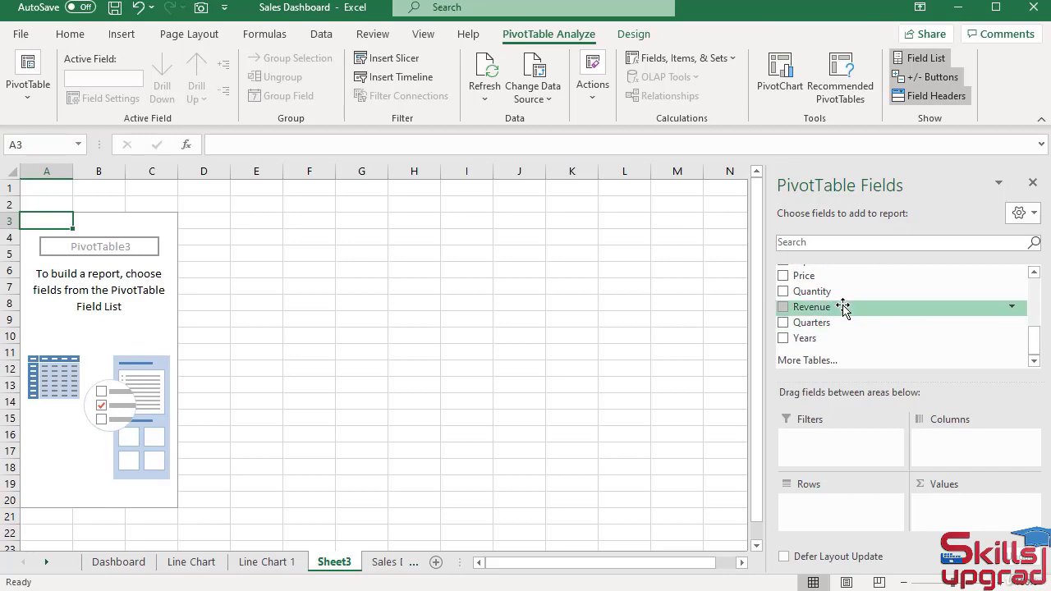
{"action": "left_click_drag", "start_coordinate": [844, 307], "coordinate": [956, 511]}
{"action": "scroll", "coordinate": [915, 333], "scroll_direction": "up", "scroll_amount": 5}
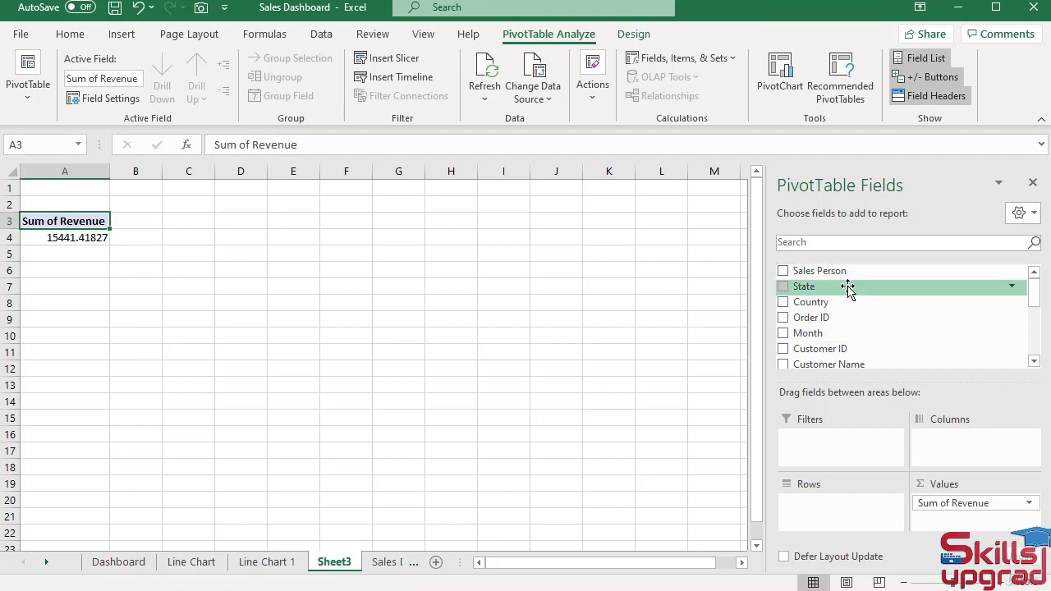
{"action": "left_click_drag", "start_coordinate": [848, 289], "coordinate": [857, 504]}
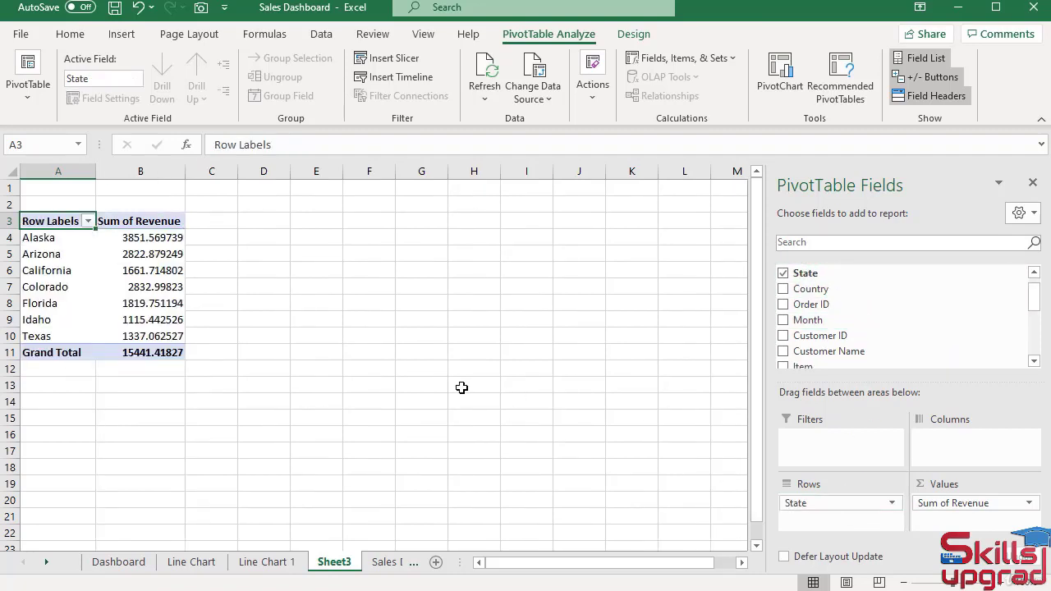
Set the number format of the PivotTable's revenue values to Currency.
{"action": "left_click", "coordinate": [176, 237]}
{"action": "right_click", "coordinate": [177, 237]}
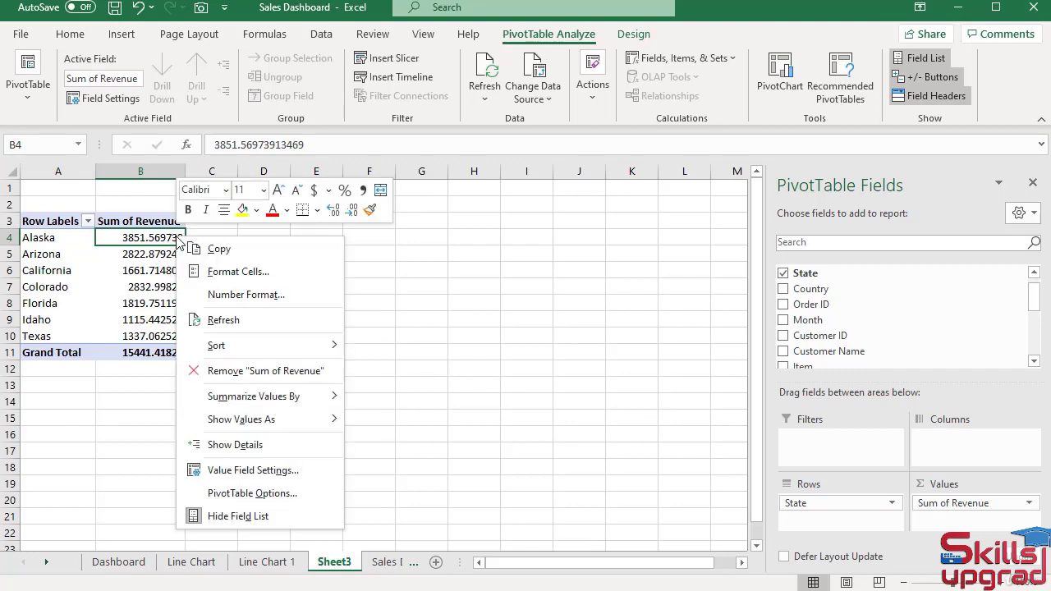
{"action": "left_click", "coordinate": [222, 297]}
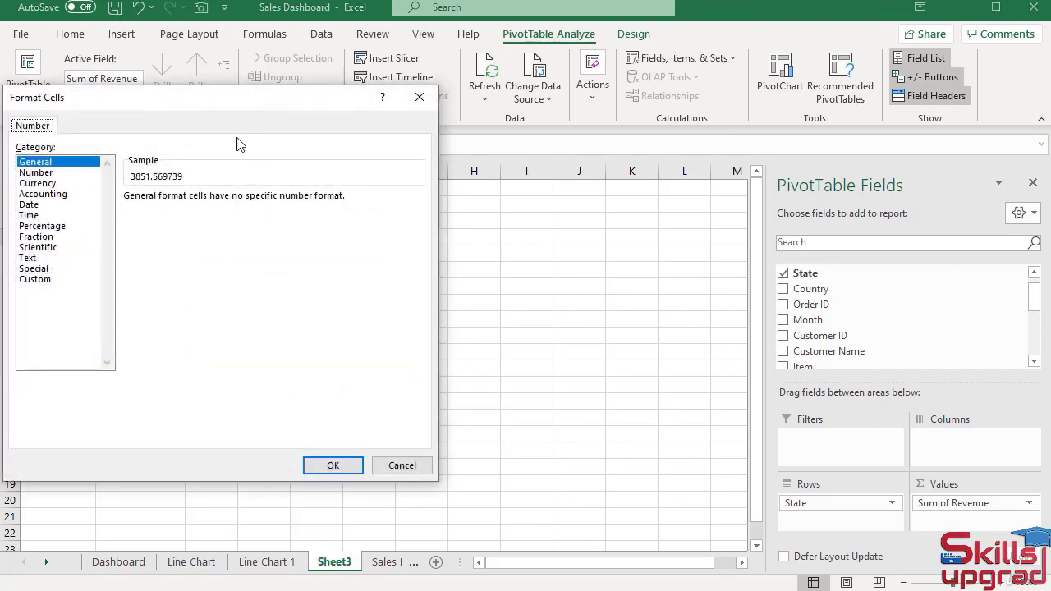
{"action": "left_click_drag", "start_coordinate": [252, 106], "coordinate": [421, 110]}
{"action": "left_click", "coordinate": [207, 187]}
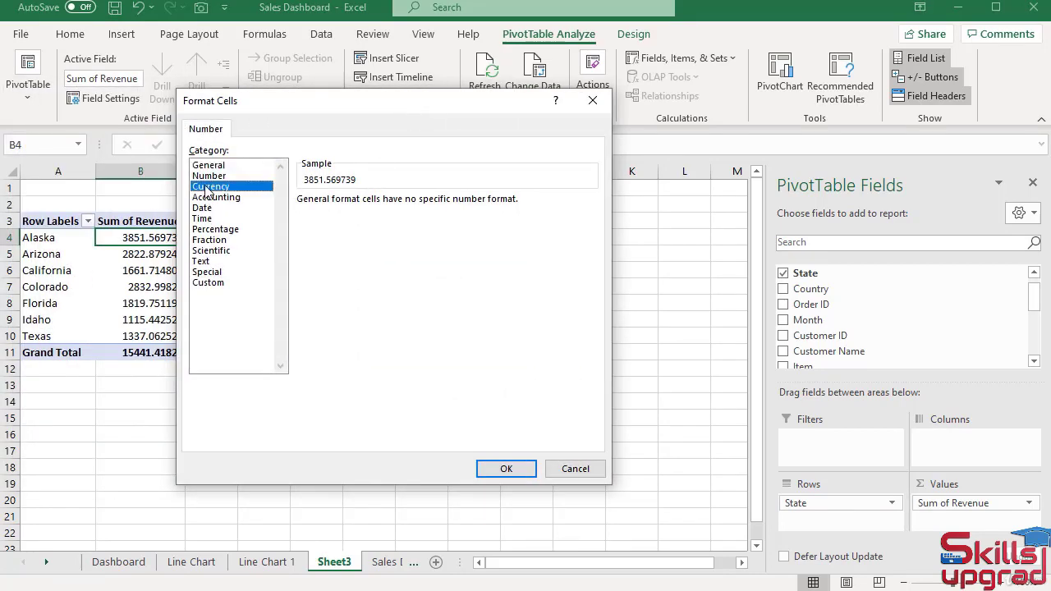
{"action": "left_click", "coordinate": [504, 472]}
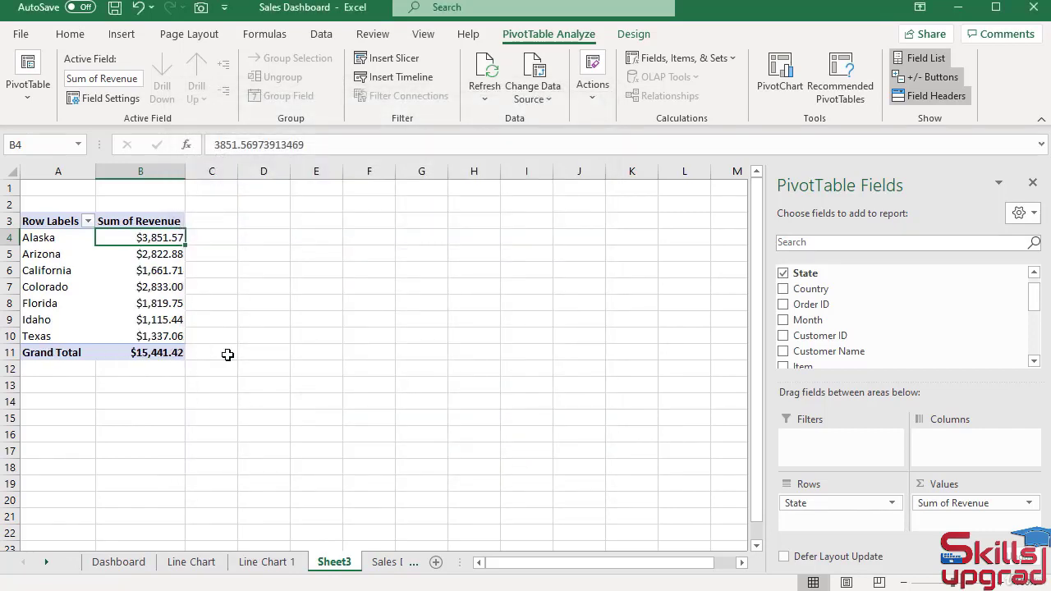
Turn off the PivotTable's grand totals for rows and columns.
{"action": "left_click", "coordinate": [634, 34]}
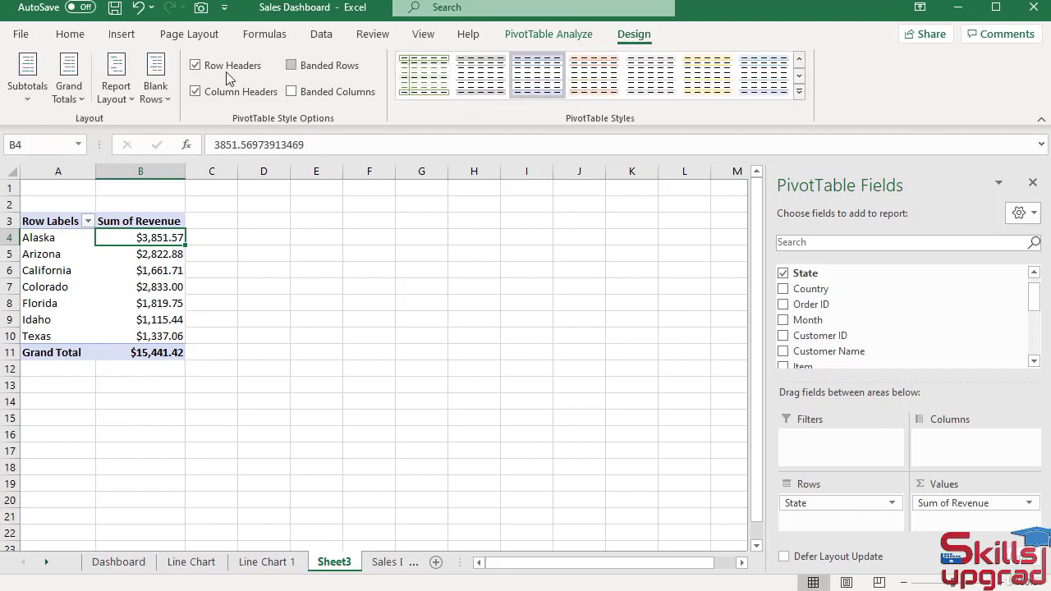
{"action": "left_click", "coordinate": [70, 96]}
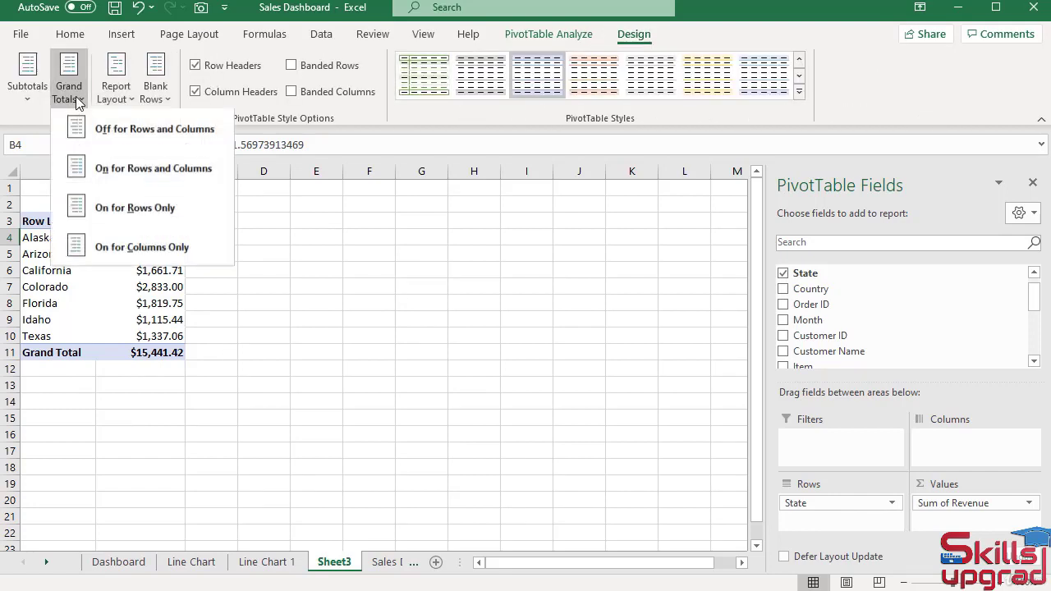
{"action": "left_click", "coordinate": [122, 140]}
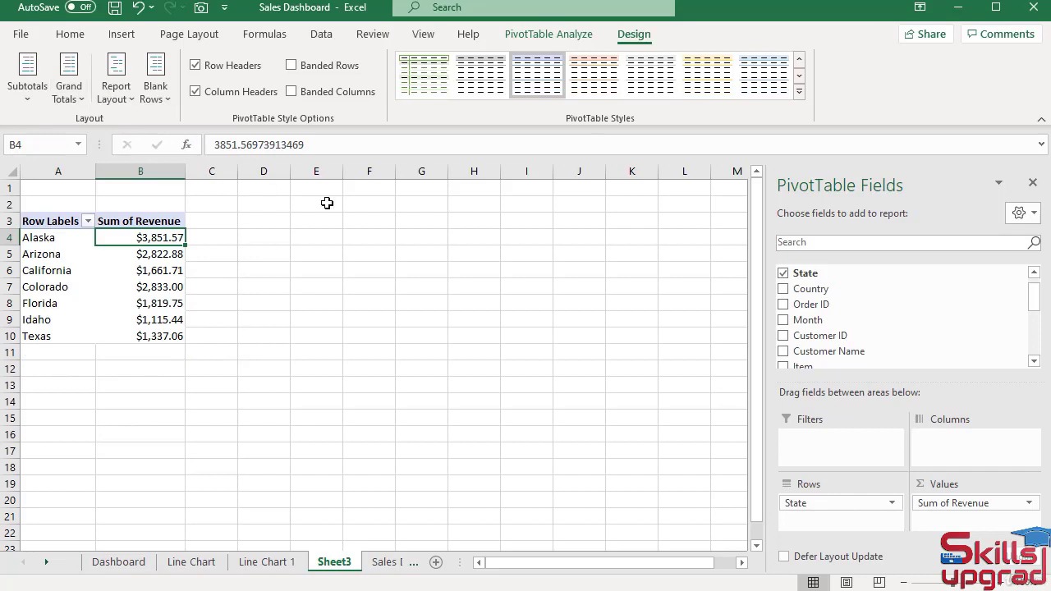
{"action": "left_click", "coordinate": [551, 34]}
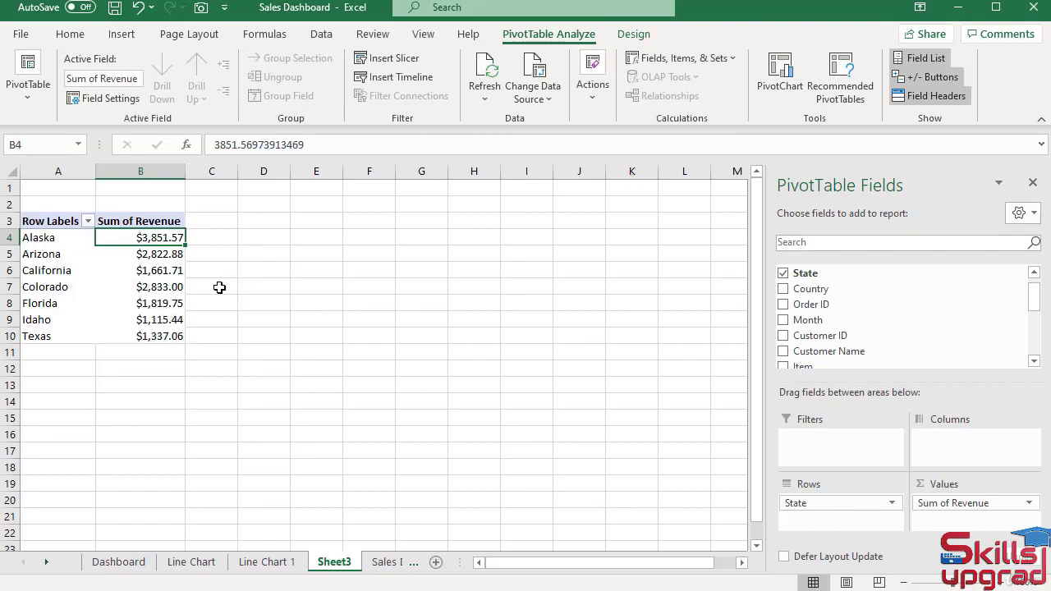
Copy the PivotTable's state and revenue cells A4:B10 and paste them starting at cell A12.
{"action": "left_click_drag", "start_coordinate": [57, 238], "coordinate": [144, 336]}
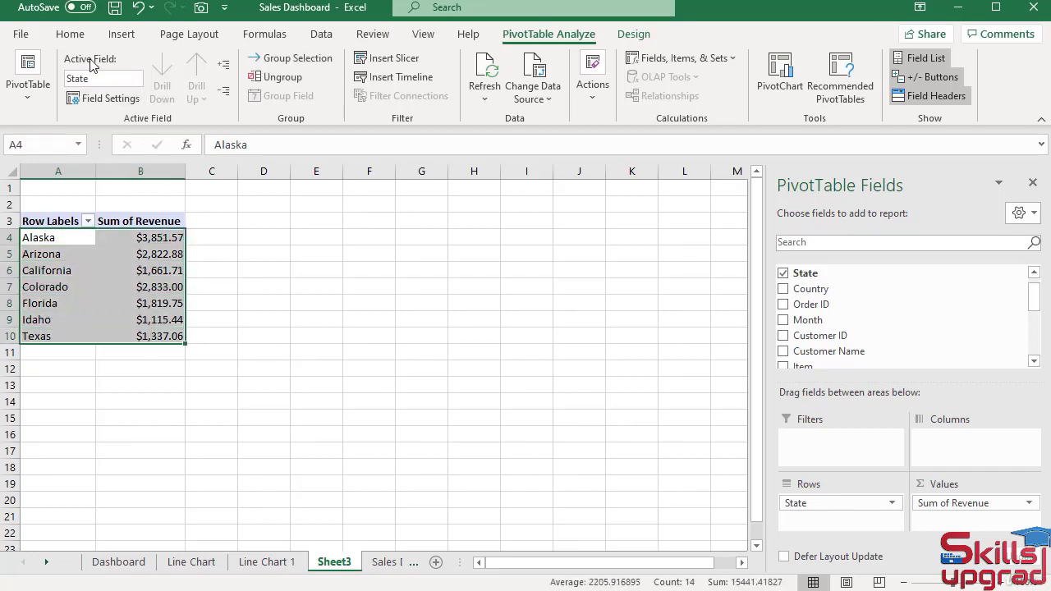
{"action": "left_click", "coordinate": [70, 34]}
{"action": "left_click", "coordinate": [50, 78]}
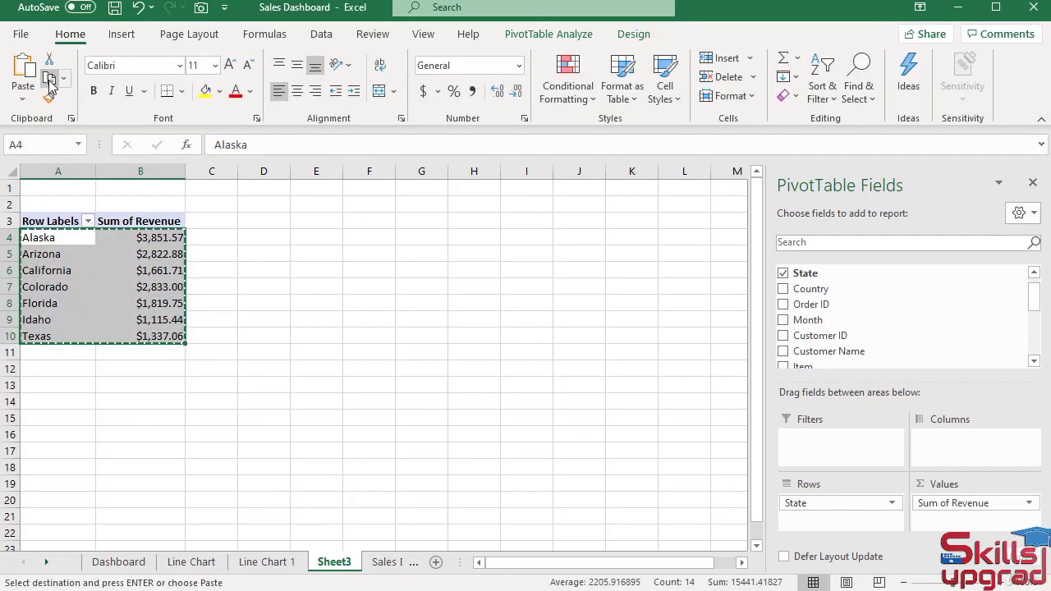
{"action": "left_click", "coordinate": [53, 369]}
{"action": "right_click", "coordinate": [52, 368]}
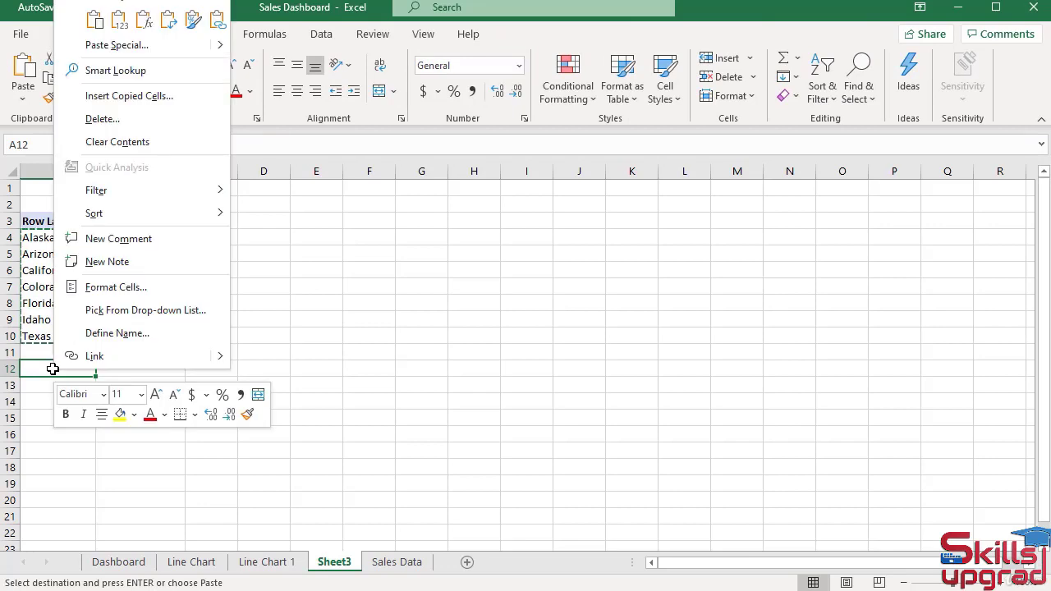
{"action": "left_click", "coordinate": [265, 129]}
{"action": "left_click", "coordinate": [23, 74]}
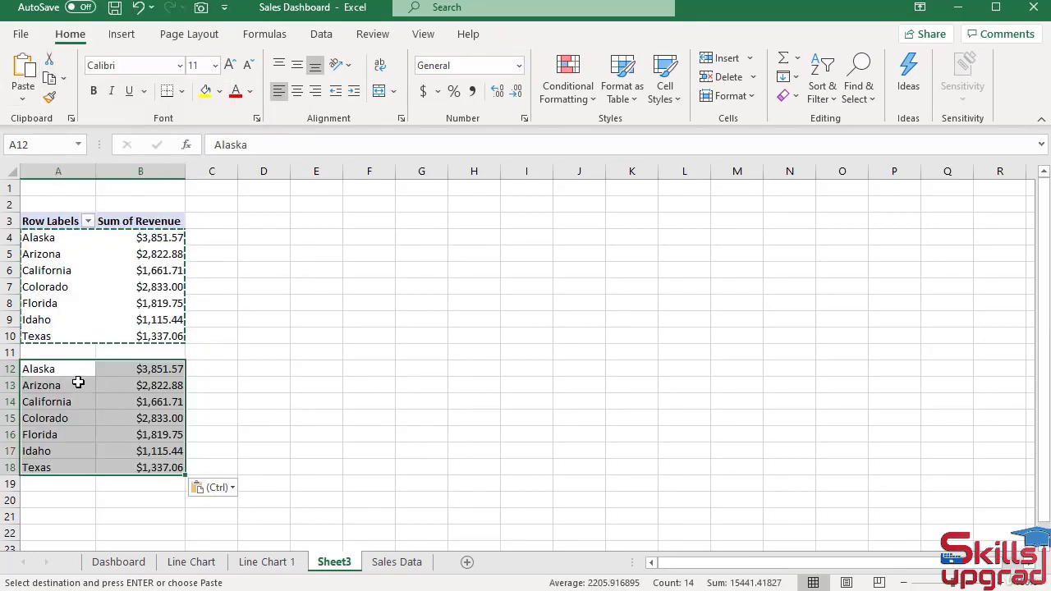
Change the pasted range A12:B18 to values only through its paste options.
{"action": "left_click", "coordinate": [216, 488]}
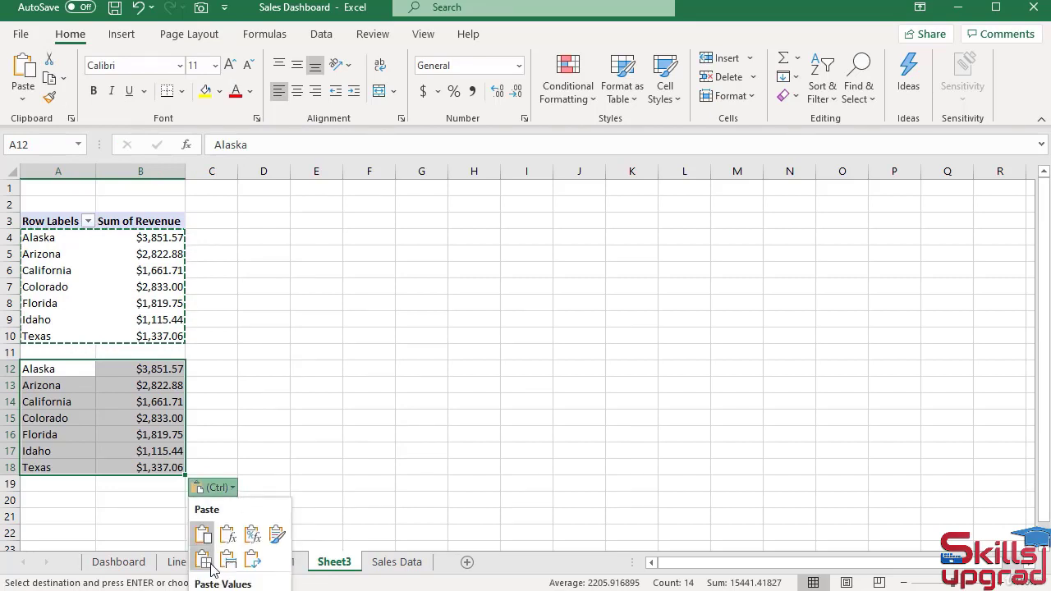
{"action": "scroll", "coordinate": [328, 469], "scroll_direction": "down", "scroll_amount": 3}
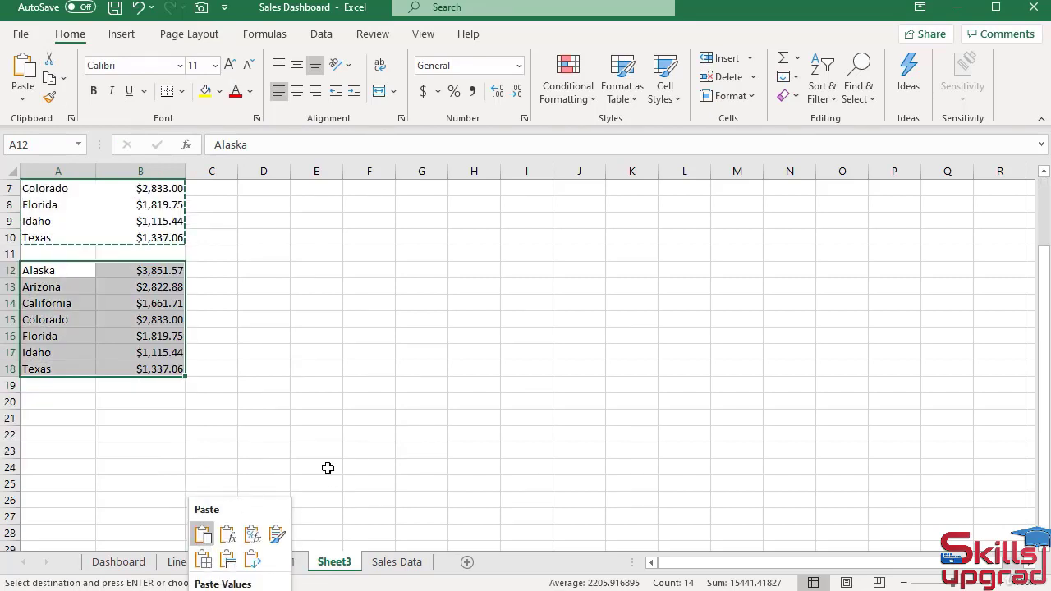
{"action": "left_click", "coordinate": [202, 335]}
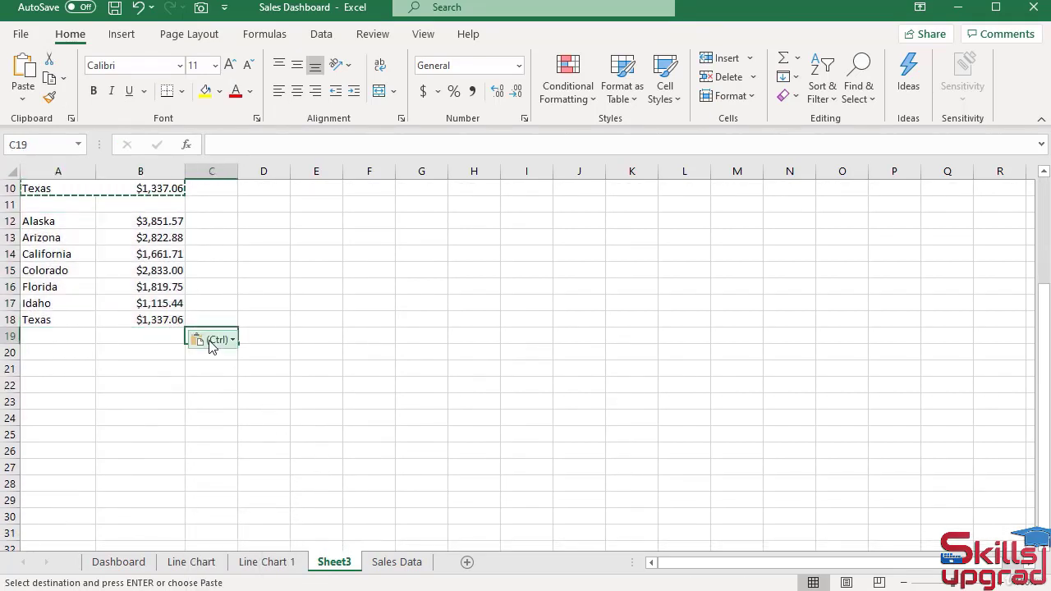
{"action": "left_click", "coordinate": [232, 342]}
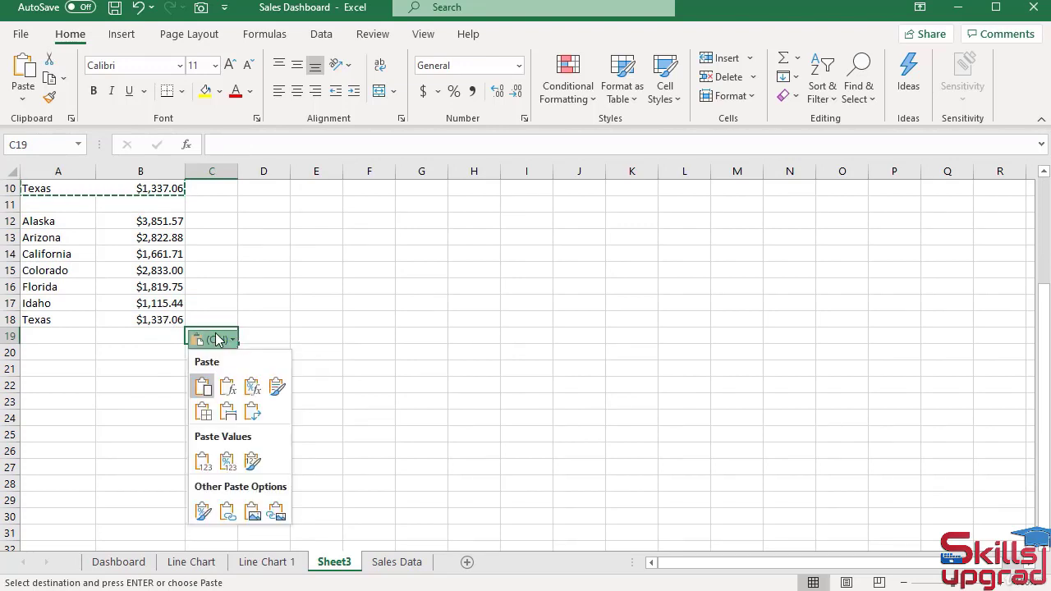
{"action": "left_click", "coordinate": [222, 340]}
{"action": "left_click_drag", "start_coordinate": [67, 221], "coordinate": [175, 319]}
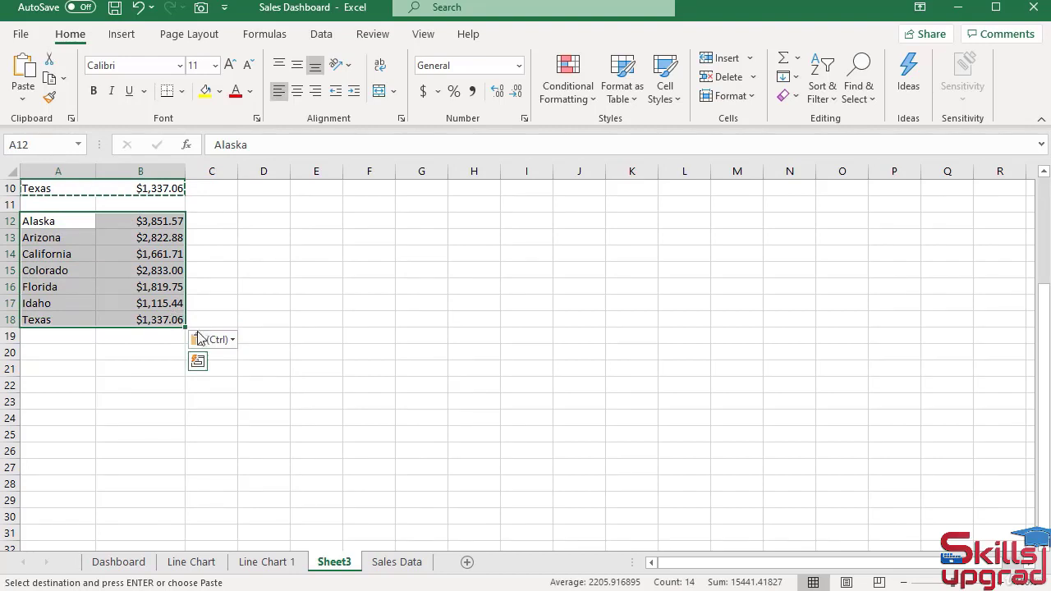
{"action": "left_click", "coordinate": [233, 339]}
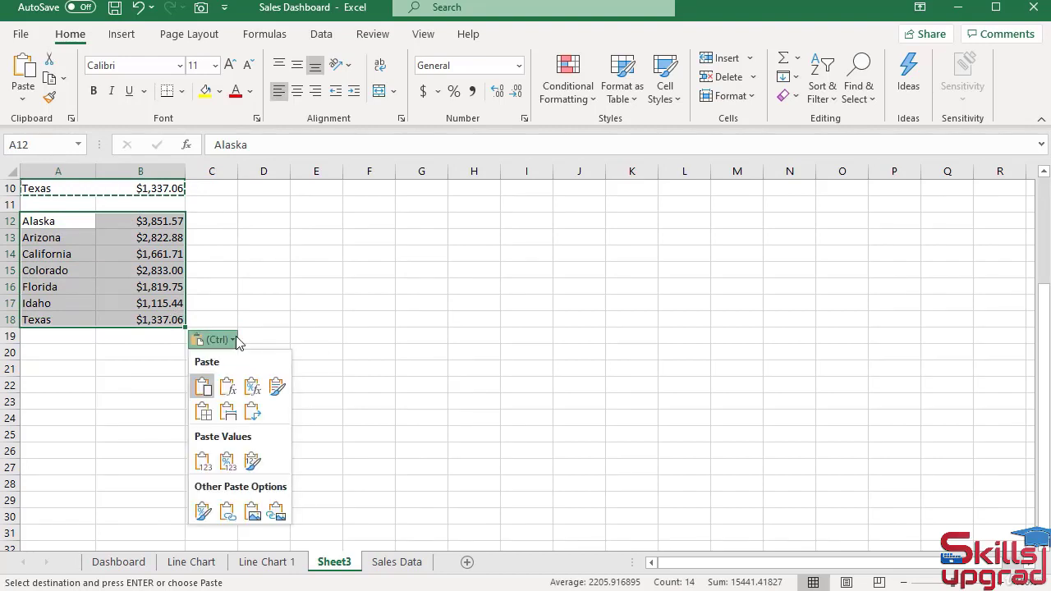
{"action": "left_click", "coordinate": [202, 465]}
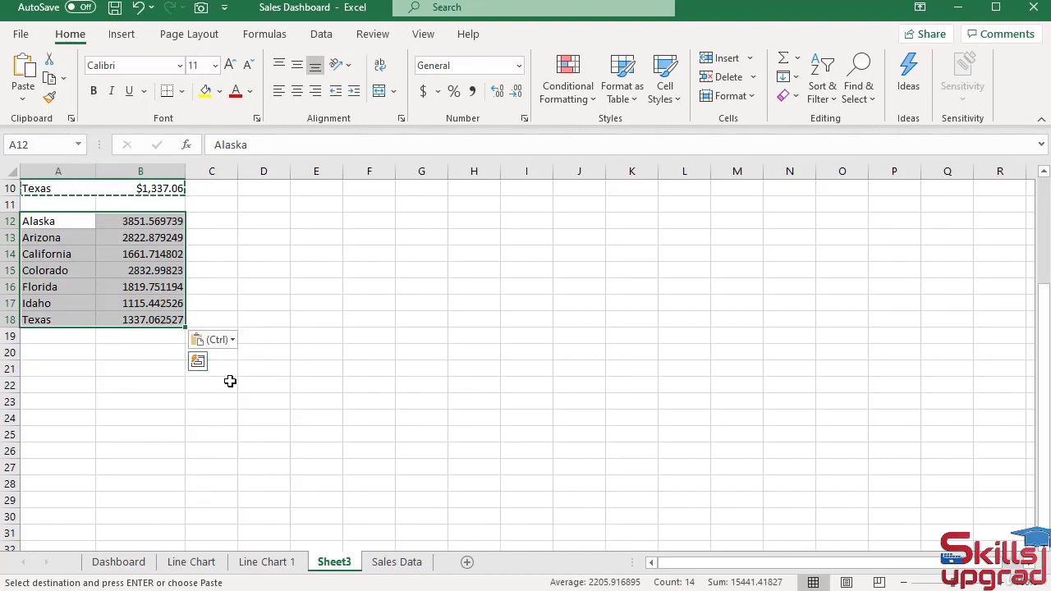
Format the pasted revenue values in B12:B18 as Currency.
{"action": "left_click_drag", "start_coordinate": [161, 221], "coordinate": [157, 319]}
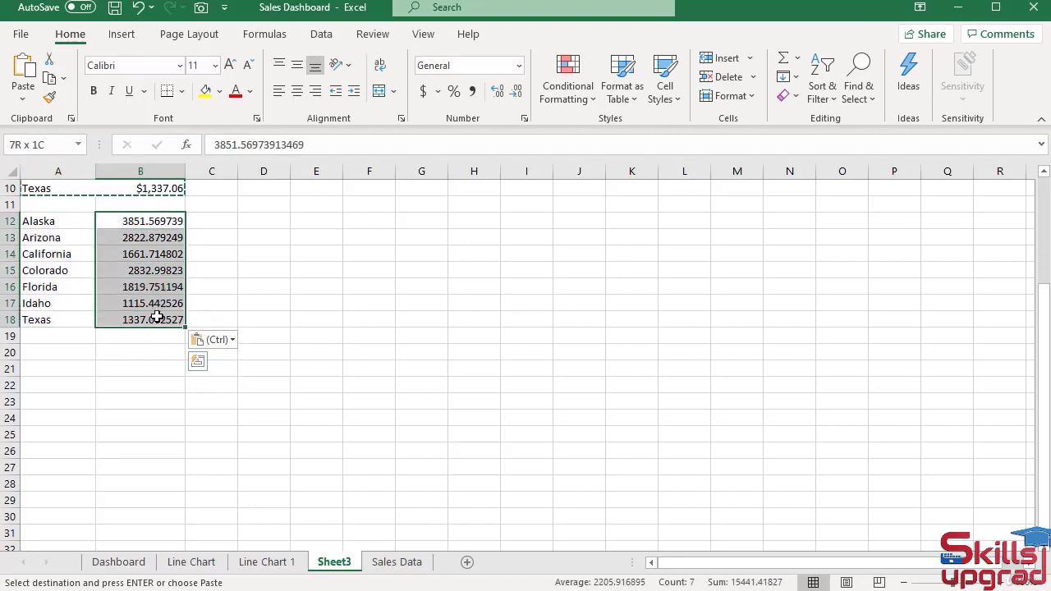
{"action": "left_click", "coordinate": [519, 66]}
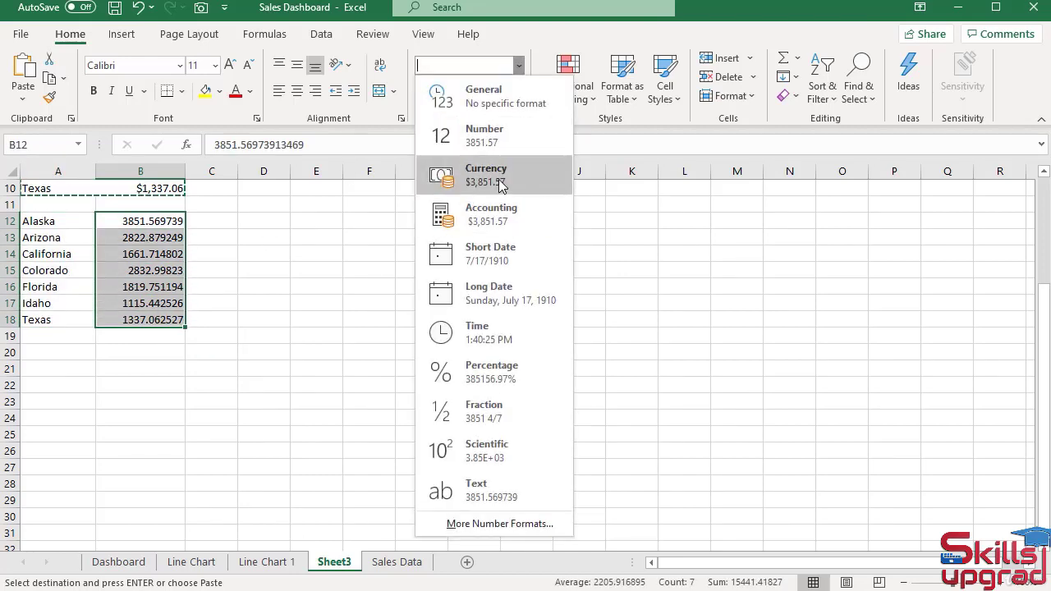
{"action": "left_click", "coordinate": [501, 186]}
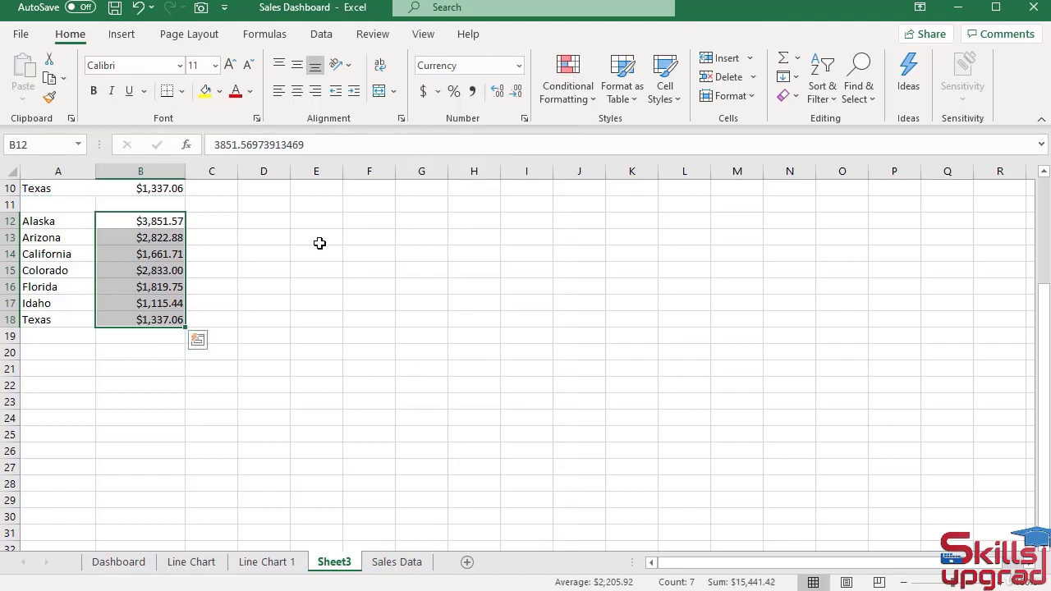
Insert a Filled Map chart from the pasted state and revenue data in A12:B18.
{"action": "scroll", "coordinate": [316, 246], "scroll_direction": "up", "scroll_amount": 3}
{"action": "left_click_drag", "start_coordinate": [52, 369], "coordinate": [129, 465]}
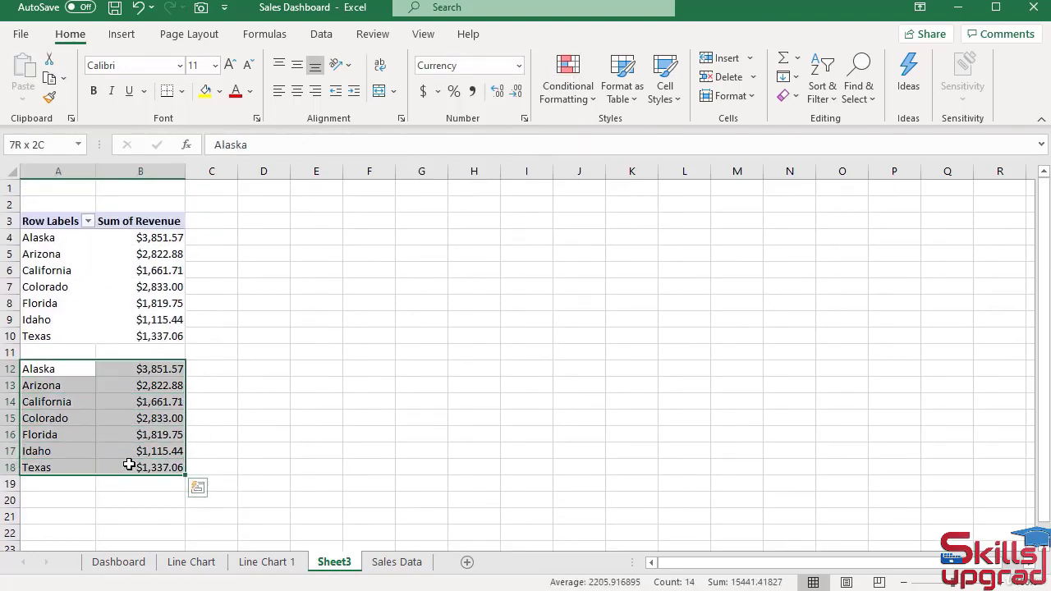
{"action": "left_click", "coordinate": [123, 35]}
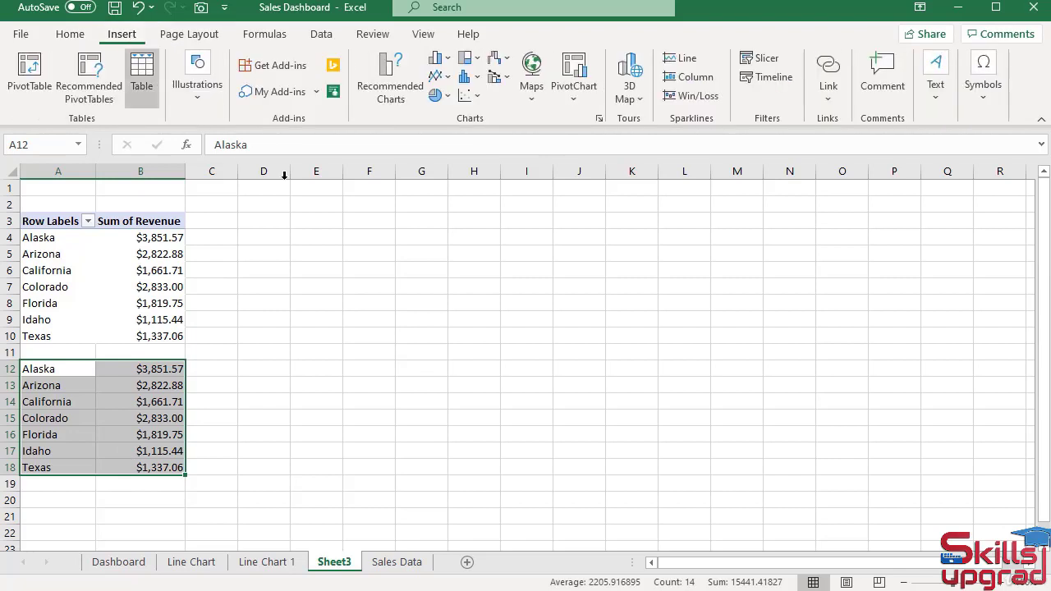
{"action": "left_click", "coordinate": [531, 95]}
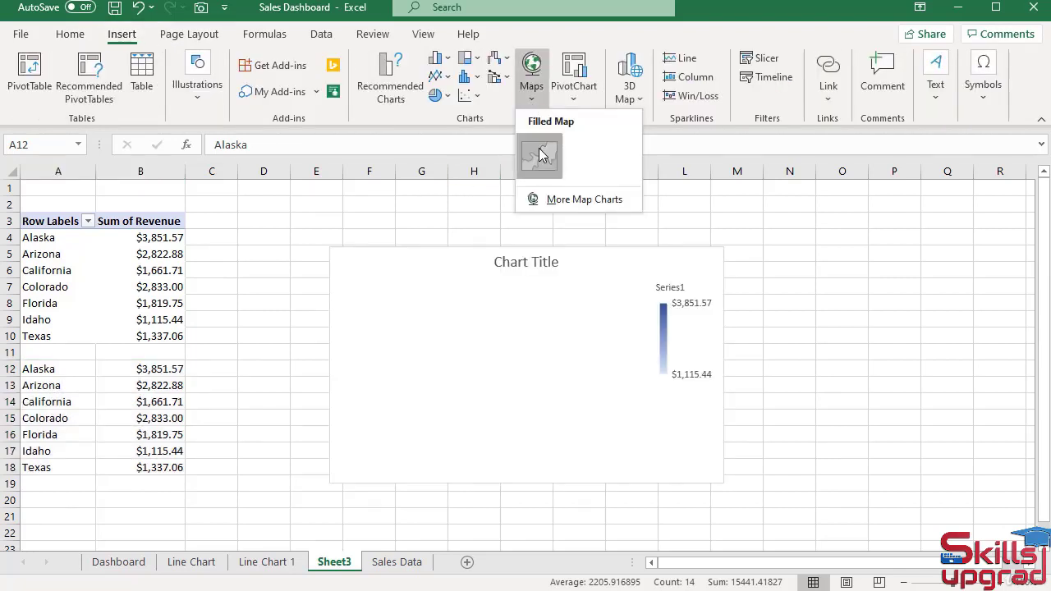
{"action": "left_click", "coordinate": [541, 145]}
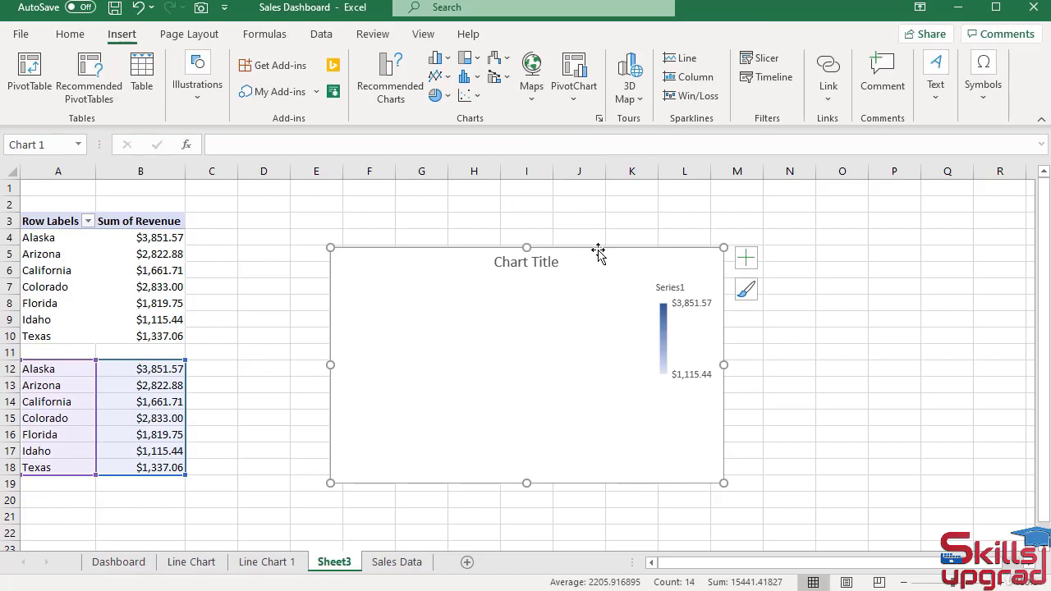
Move the map chart up closer to the PivotTable and delete its chart title.
{"action": "left_click_drag", "start_coordinate": [598, 253], "coordinate": [537, 206]}
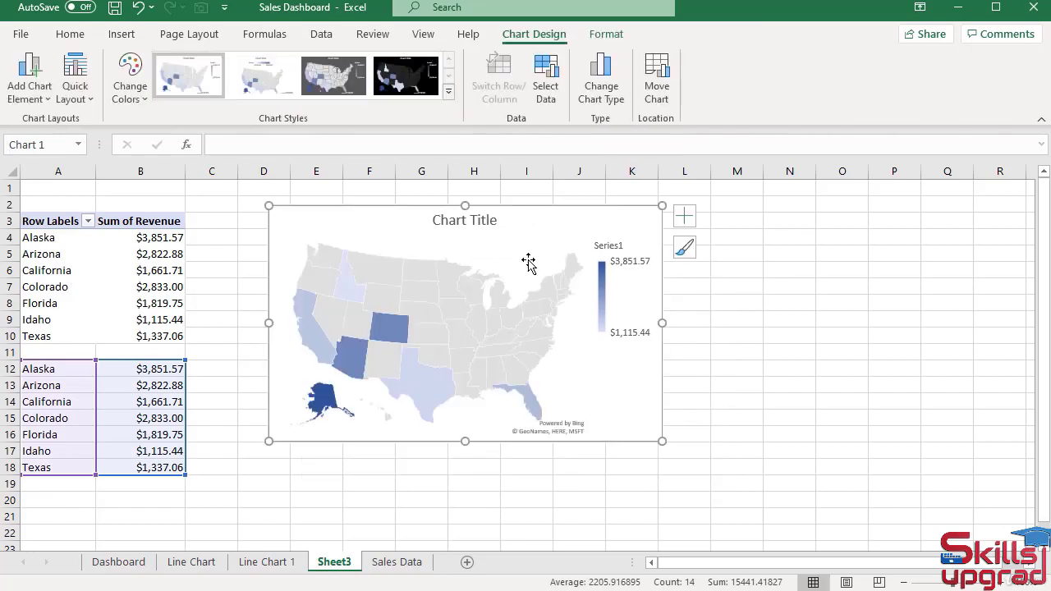
{"action": "left_click", "coordinate": [487, 222]}
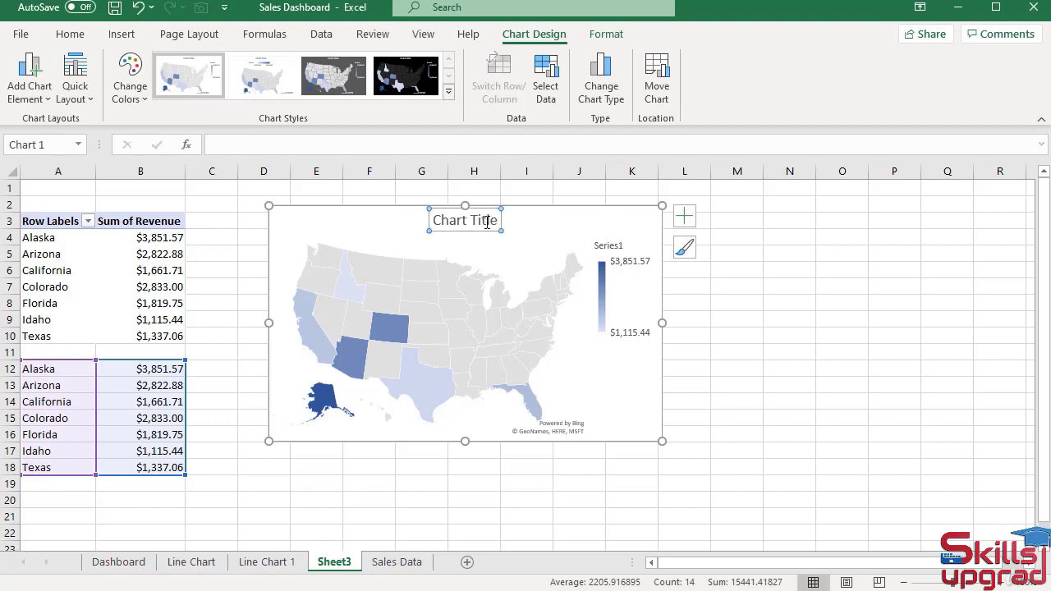
{"action": "key", "text": "Delete"}
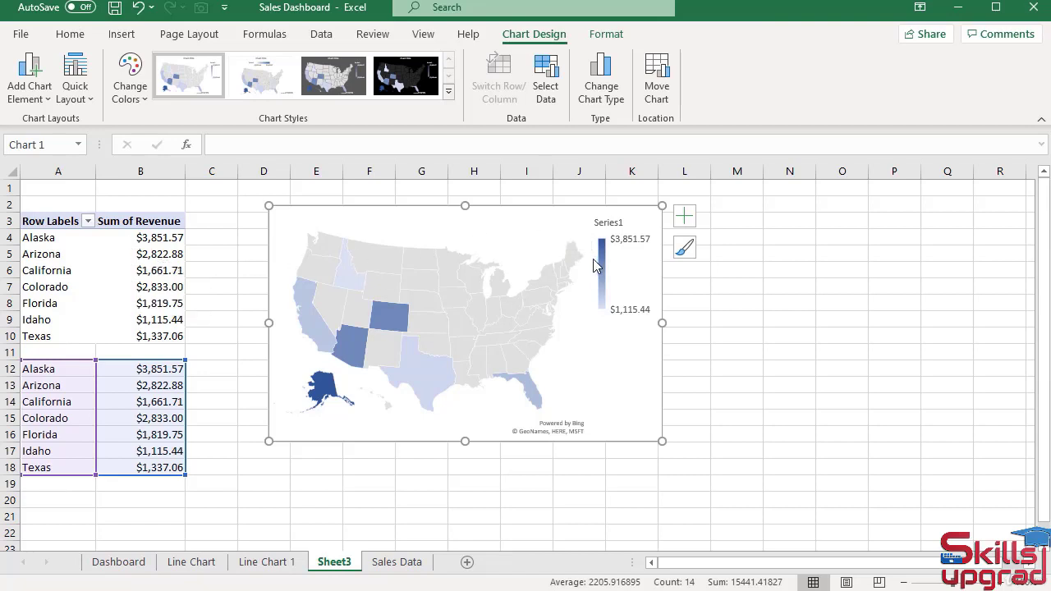
Change the map chart's data range to the PivotTable cells A3:B10 on Sheet3.
{"action": "left_click", "coordinate": [547, 91]}
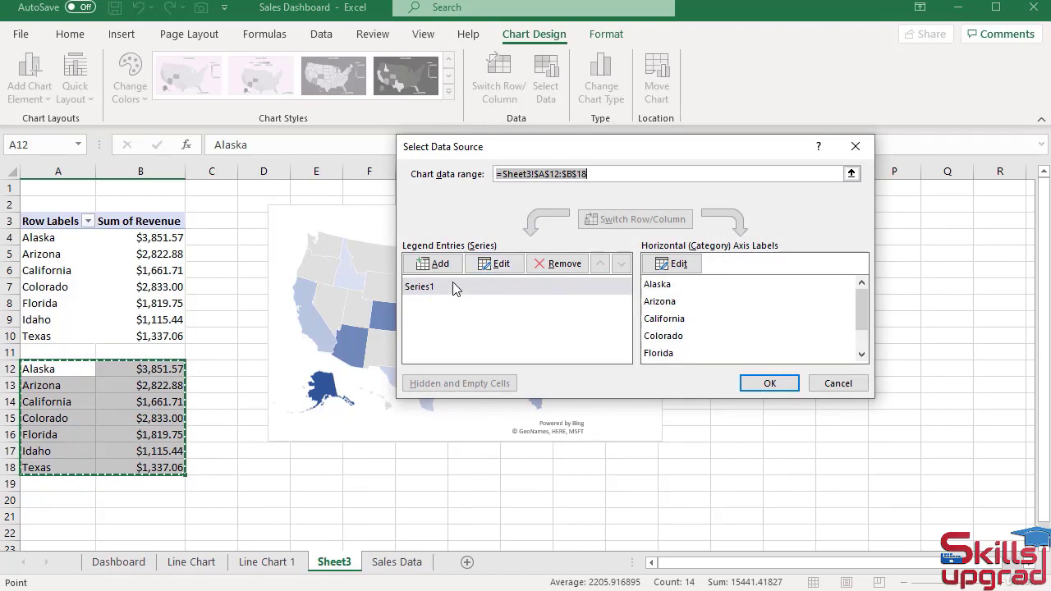
{"action": "left_click", "coordinate": [497, 264]}
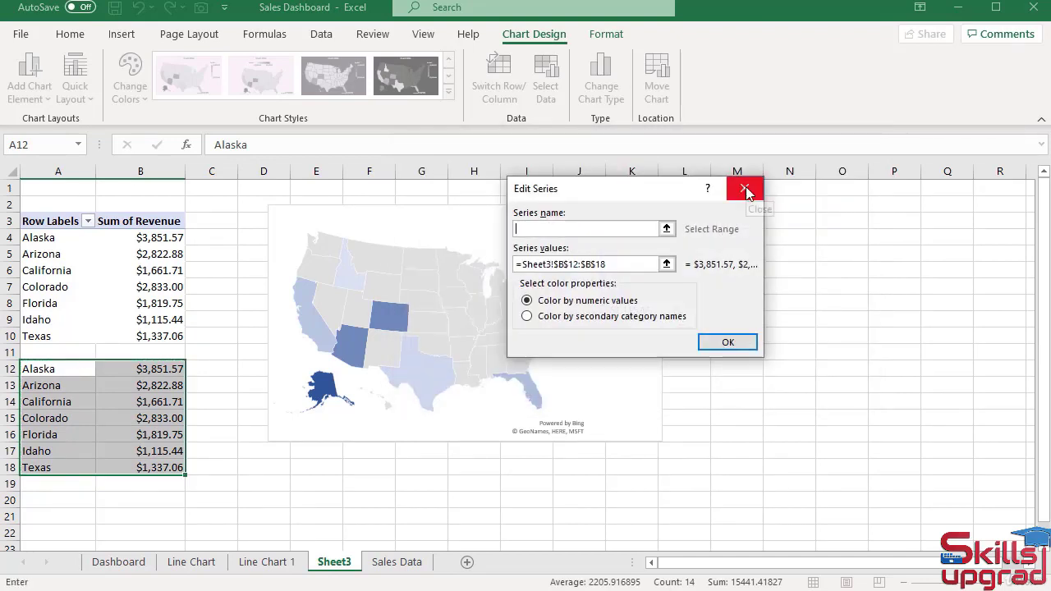
{"action": "left_click", "coordinate": [745, 190]}
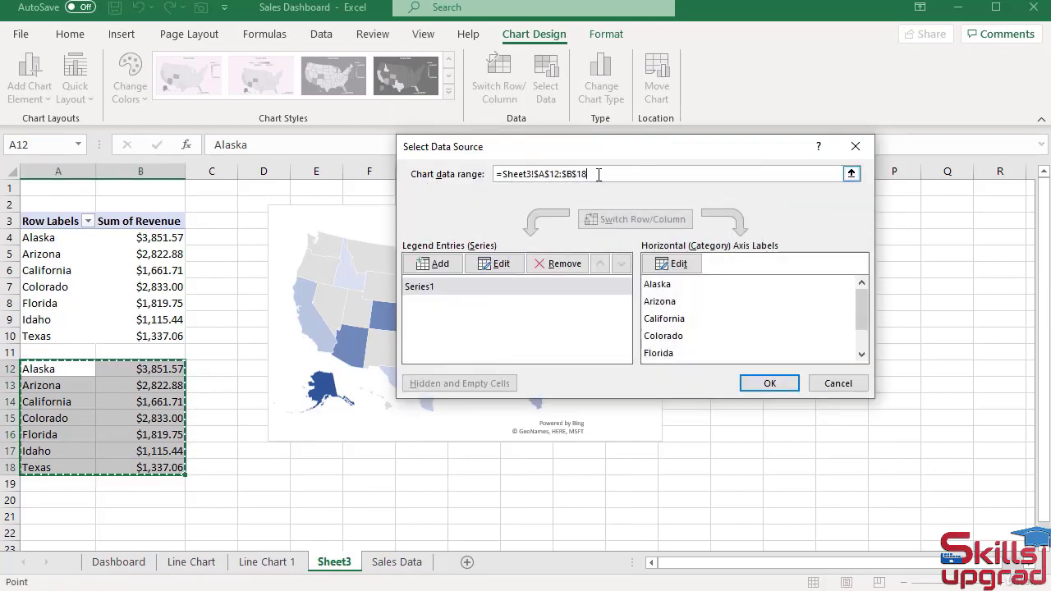
{"action": "key", "text": "ctrl+a"}
{"action": "key", "text": "BackSpace"}
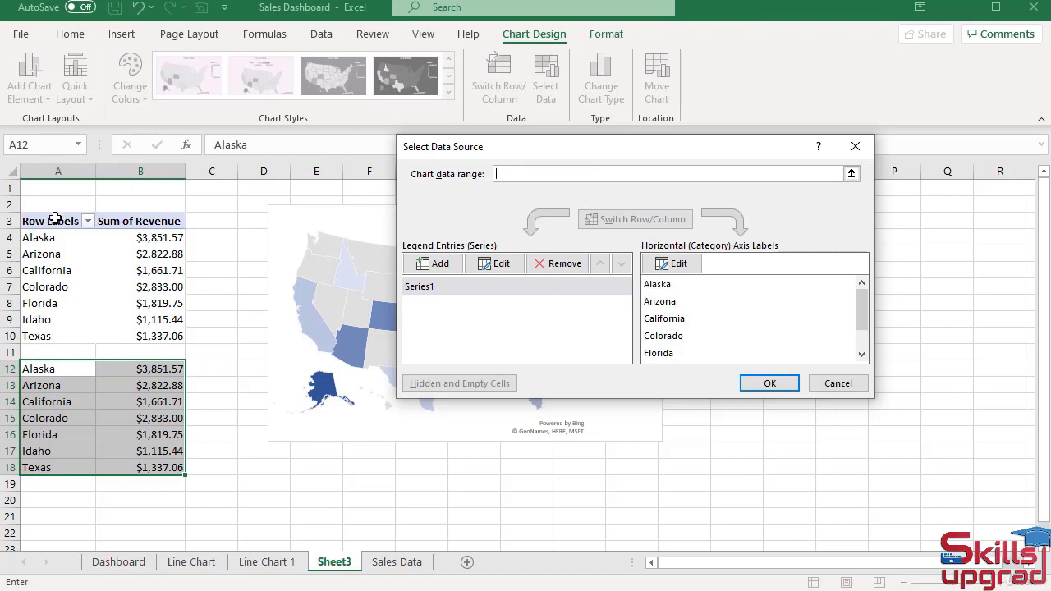
{"action": "left_click_drag", "start_coordinate": [54, 220], "coordinate": [126, 333]}
Check the Sum of Revenue series and the axis label ranges, and apply the new data source to the map chart.
{"action": "left_click", "coordinate": [442, 287]}
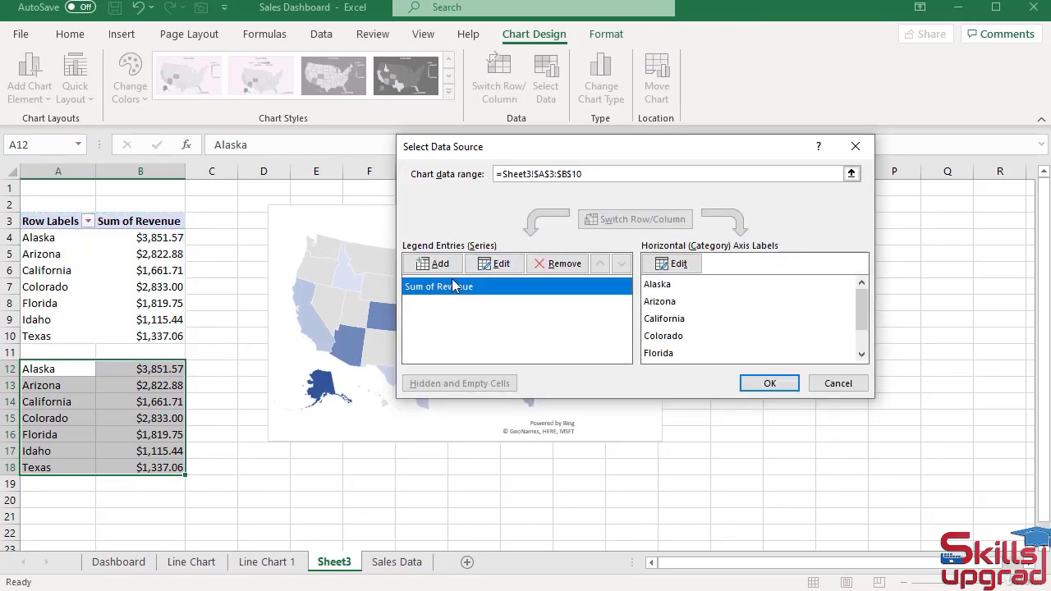
{"action": "left_click", "coordinate": [497, 264]}
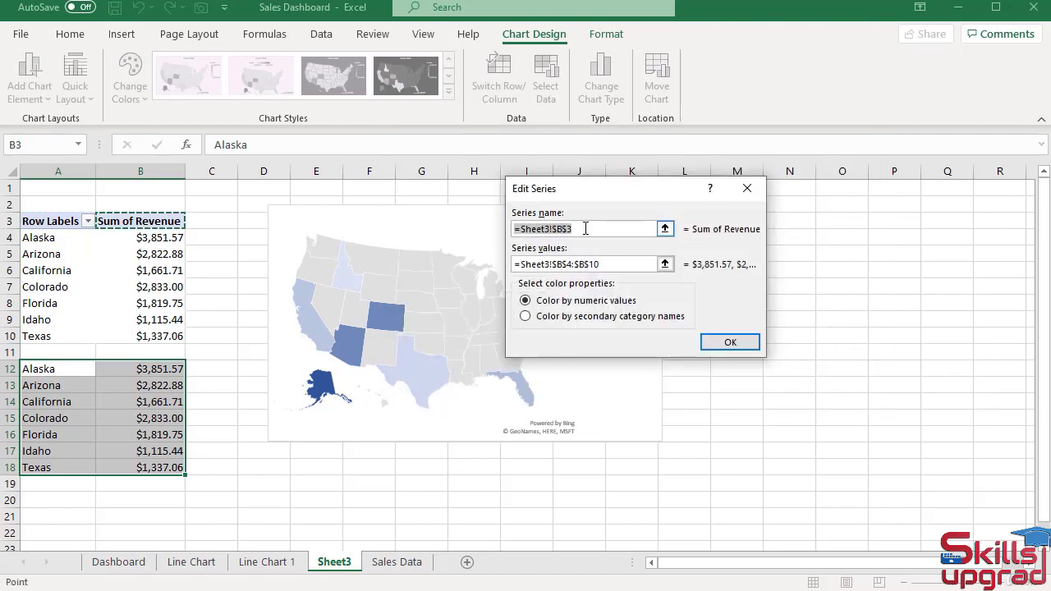
{"action": "left_click", "coordinate": [600, 263]}
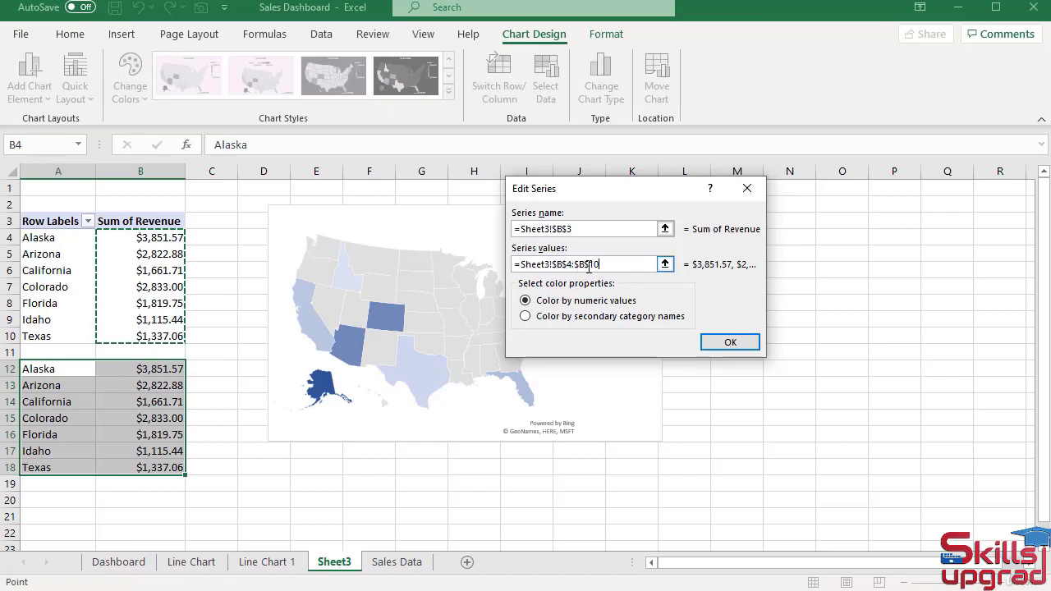
{"action": "left_click", "coordinate": [730, 343]}
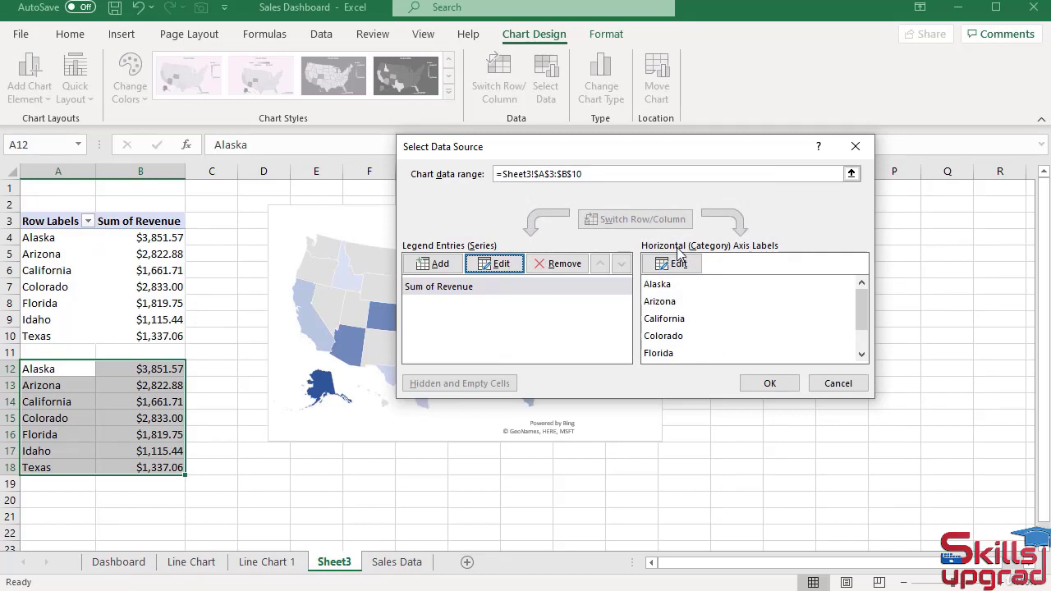
{"action": "left_click", "coordinate": [686, 270]}
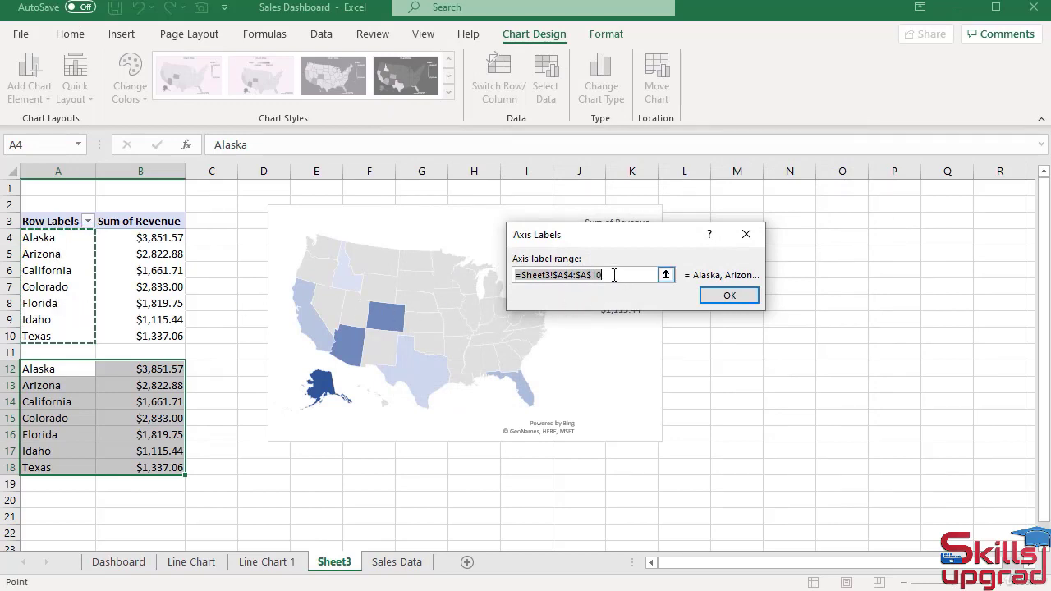
{"action": "left_click", "coordinate": [728, 296]}
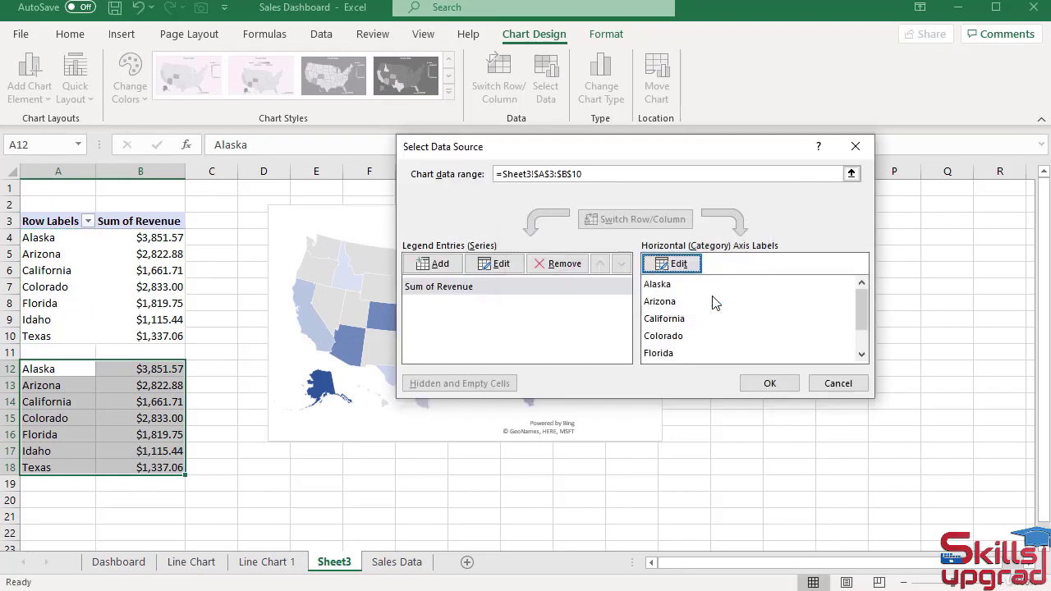
{"action": "left_click", "coordinate": [768, 383]}
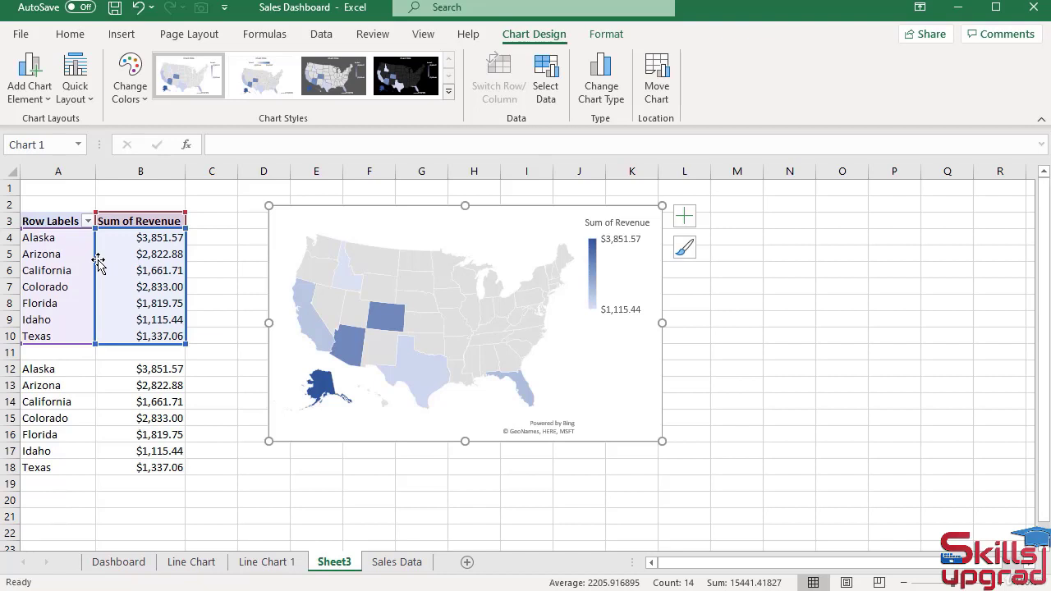
Copy the map chart from Sheet3 and paste it on the Dashboard sheet over the empty panel below the line chart.
{"action": "left_click", "coordinate": [69, 33]}
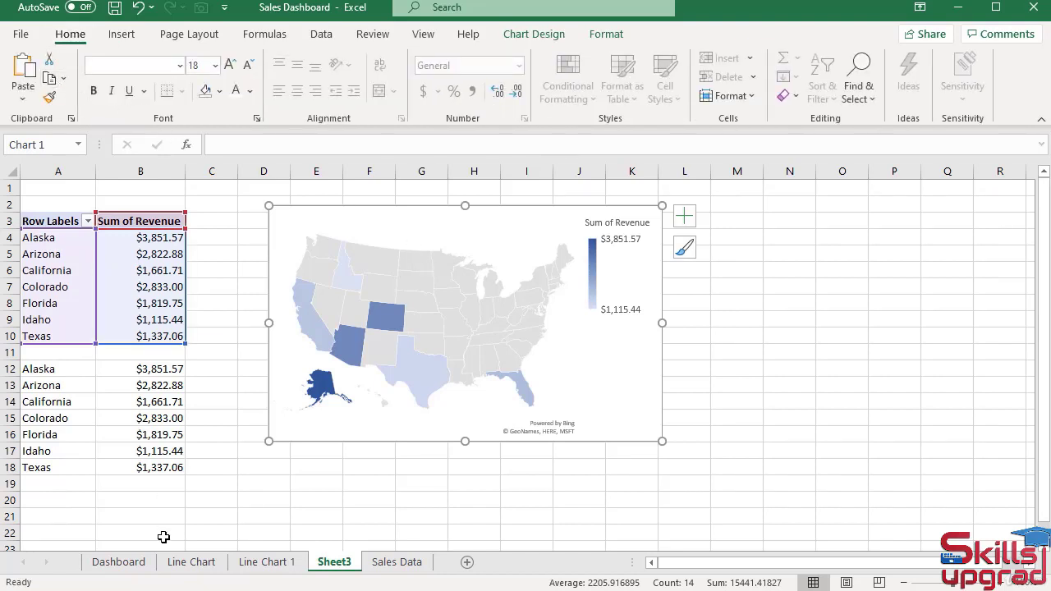
{"action": "left_click", "coordinate": [139, 563]}
{"action": "left_click", "coordinate": [244, 331]}
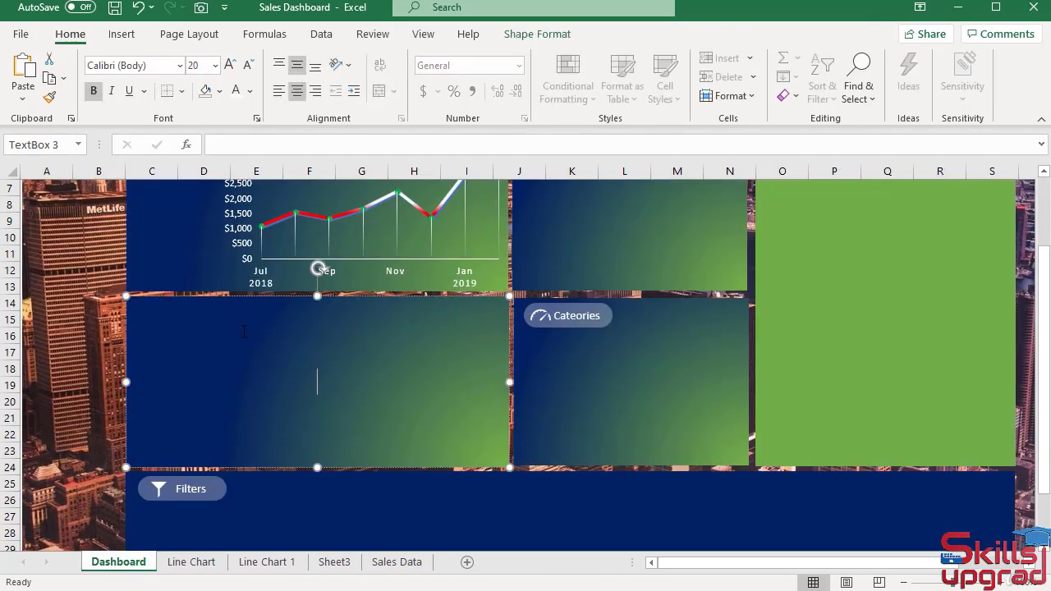
{"action": "left_click", "coordinate": [27, 73]}
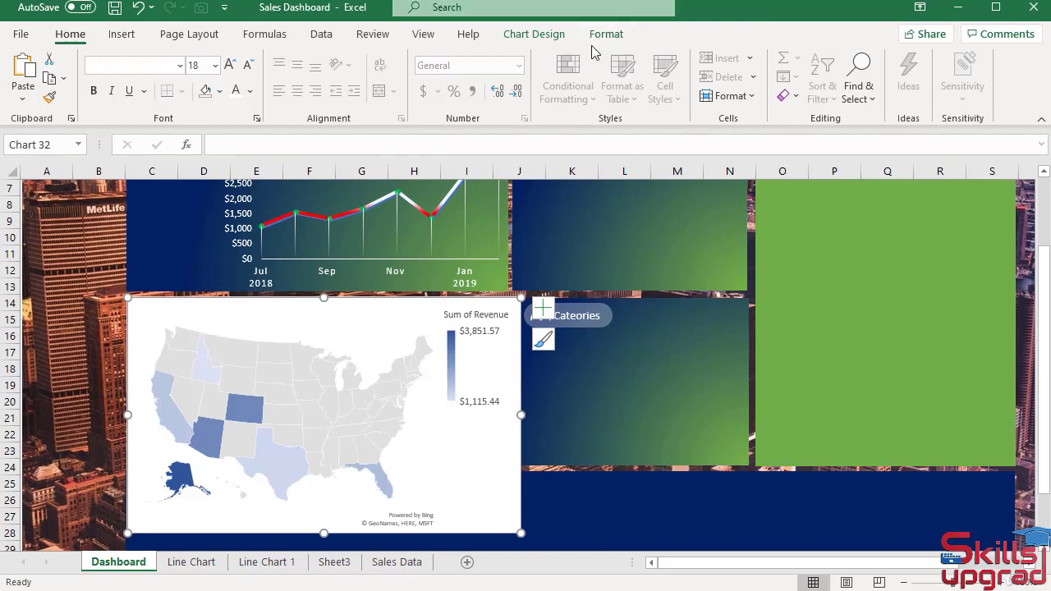
Apply the black-background chart style to the dashboard map chart and delete its chart title.
{"action": "left_click", "coordinate": [530, 37]}
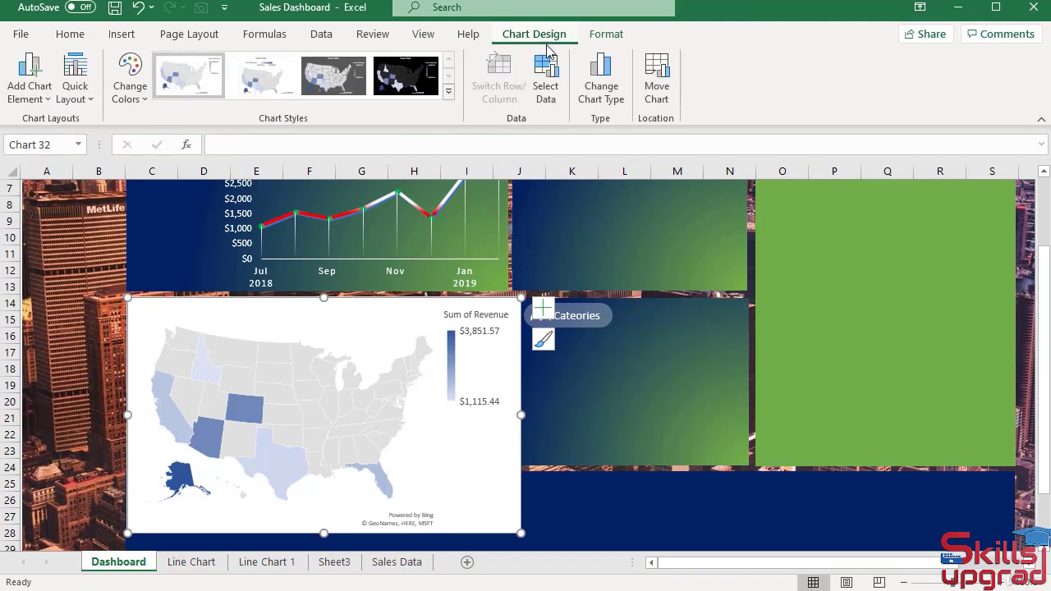
{"action": "left_click", "coordinate": [416, 77]}
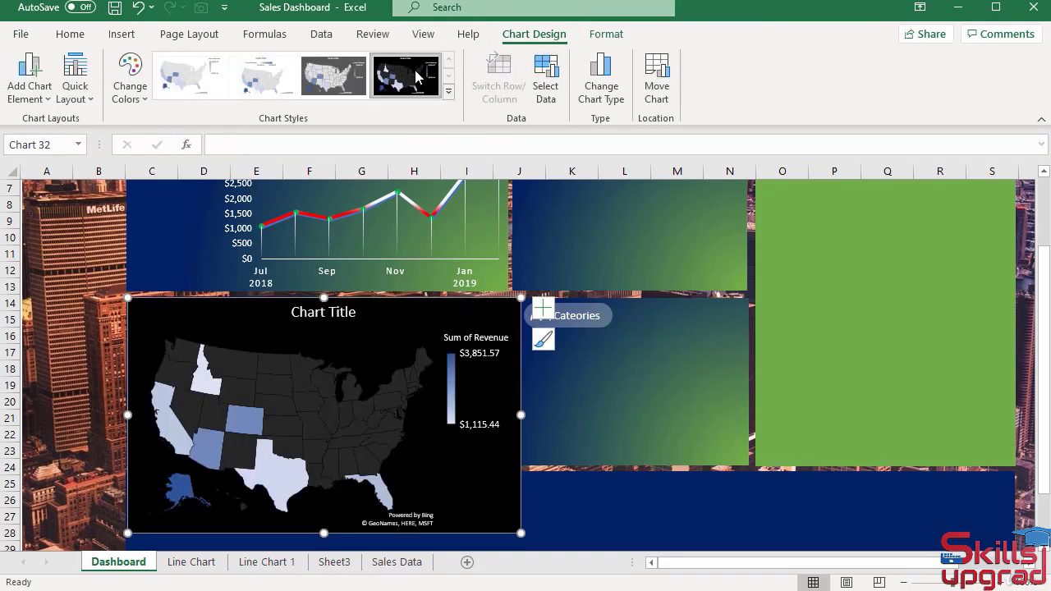
{"action": "left_click", "coordinate": [312, 313]}
{"action": "key", "text": "Delete"}
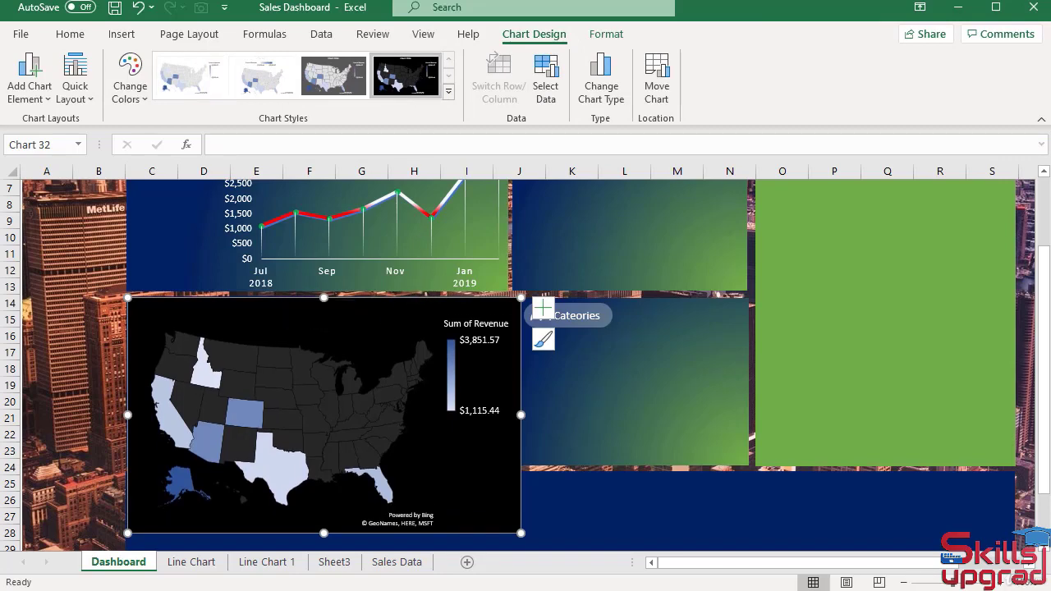
Set the map labels of the map chart's data series to Show all.
{"action": "double_click", "coordinate": [254, 410]}
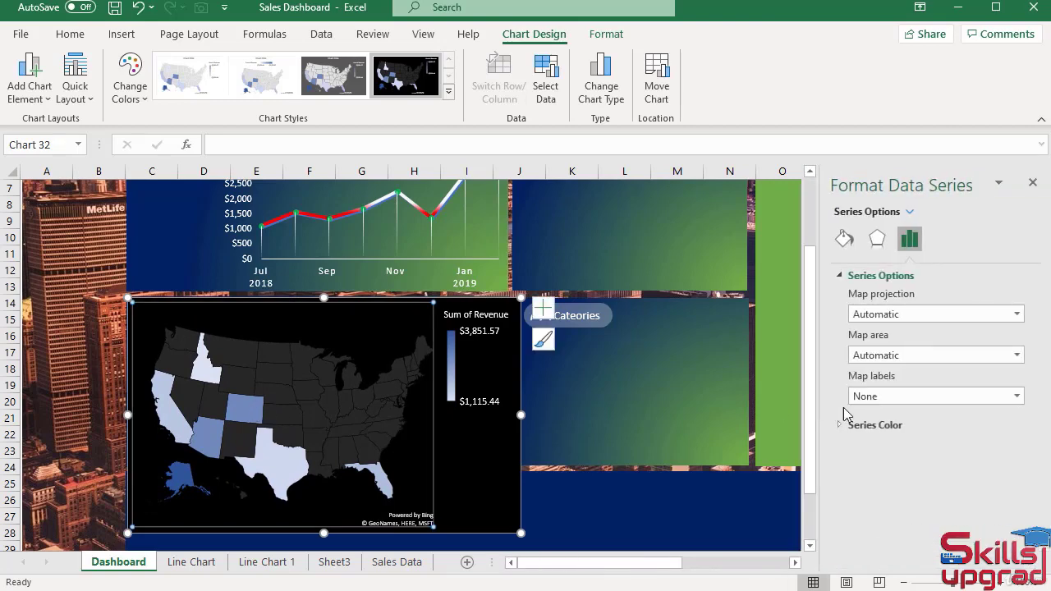
{"action": "left_click", "coordinate": [1018, 396]}
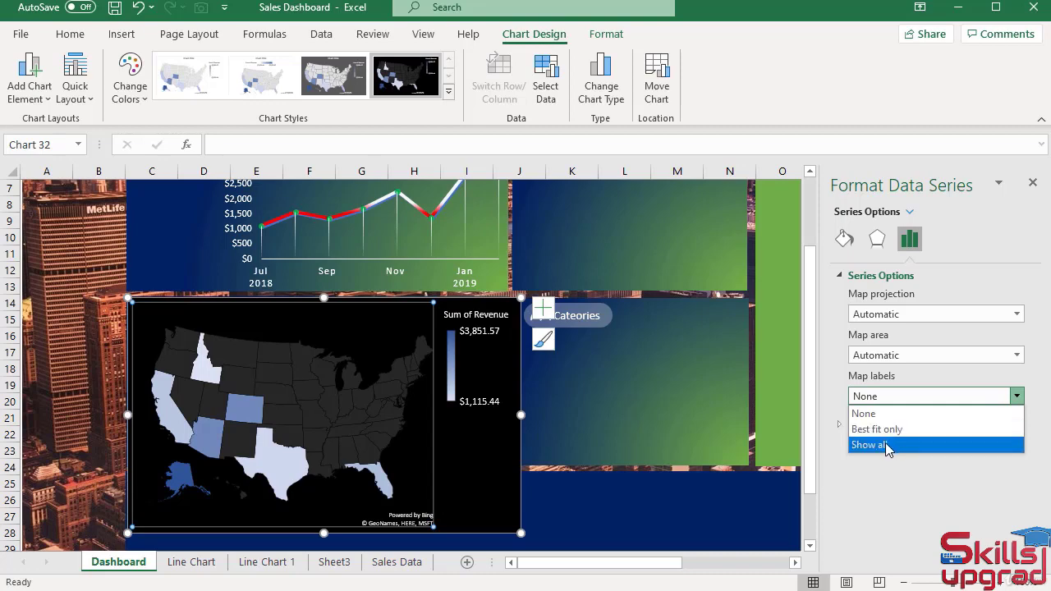
{"action": "left_click", "coordinate": [888, 445]}
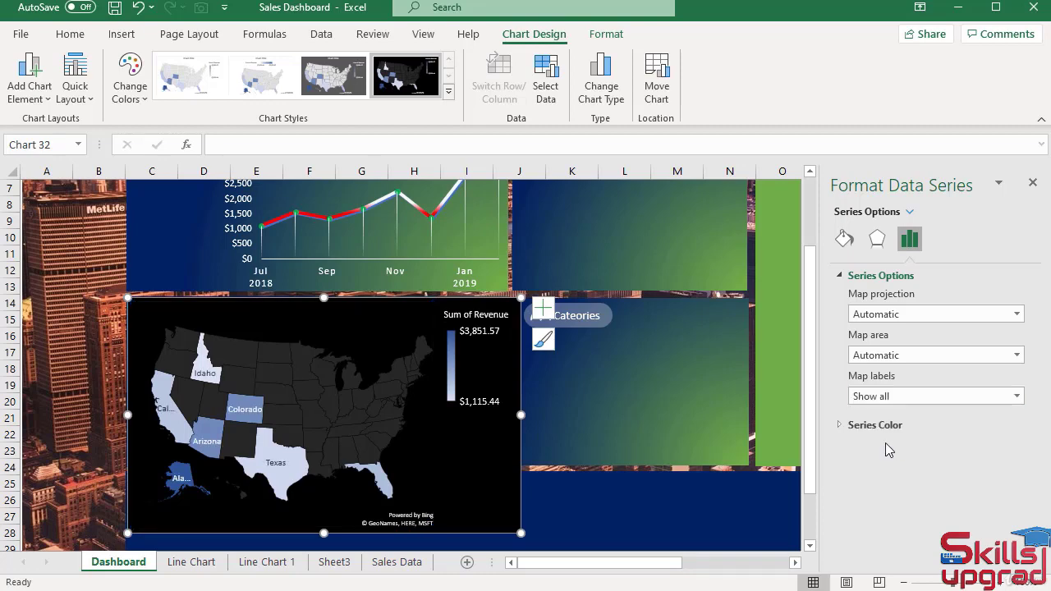
Set the map's two-color series scale to red for the minimum and white for the maximum.
{"action": "left_click", "coordinate": [843, 425]}
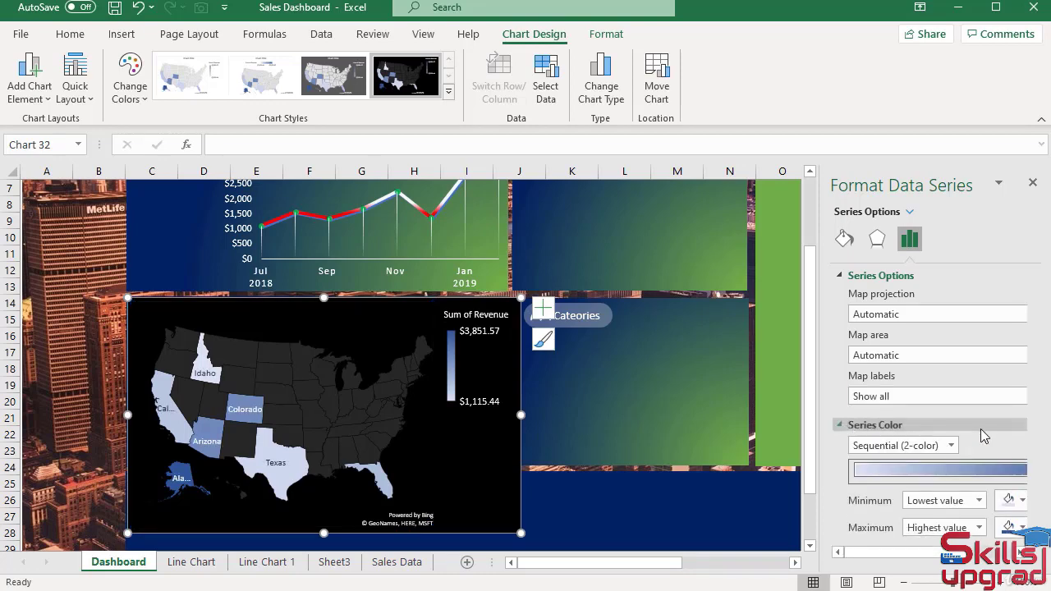
{"action": "left_click", "coordinate": [1020, 501]}
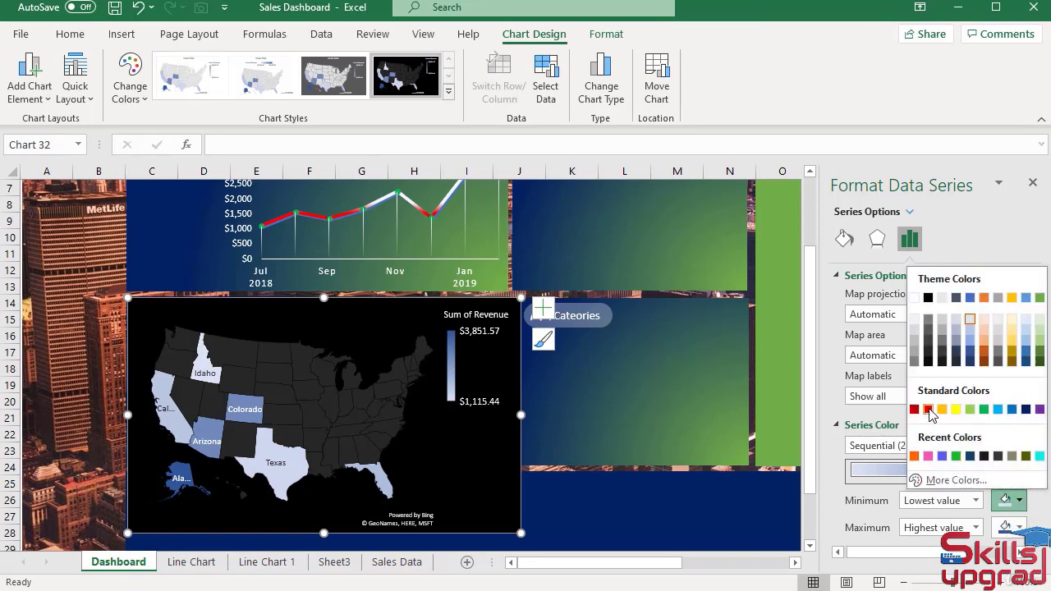
{"action": "left_click", "coordinate": [928, 409]}
{"action": "left_click", "coordinate": [1018, 530]}
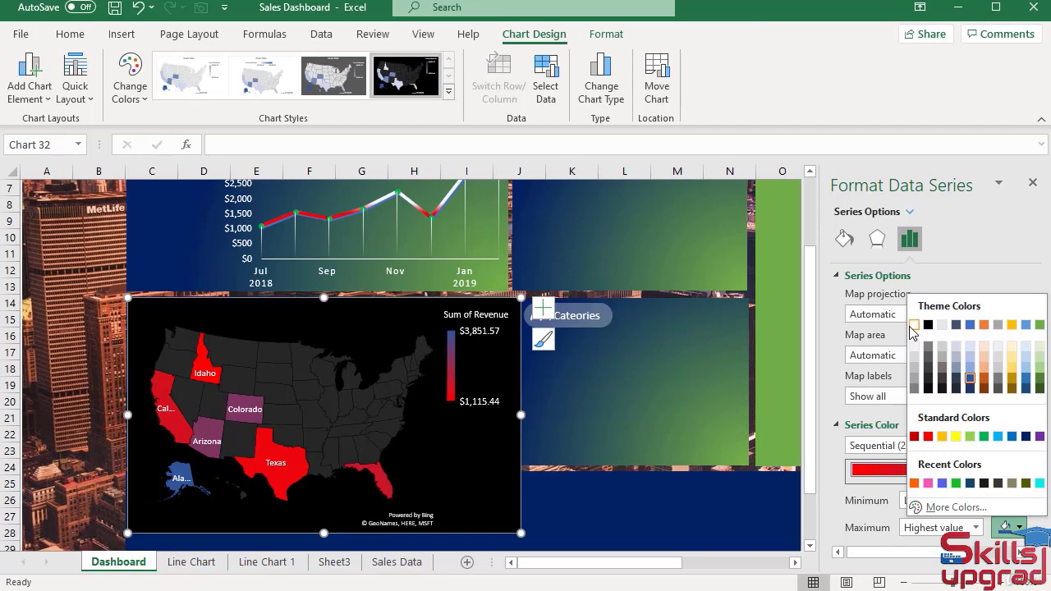
{"action": "key", "text": "Escape"}
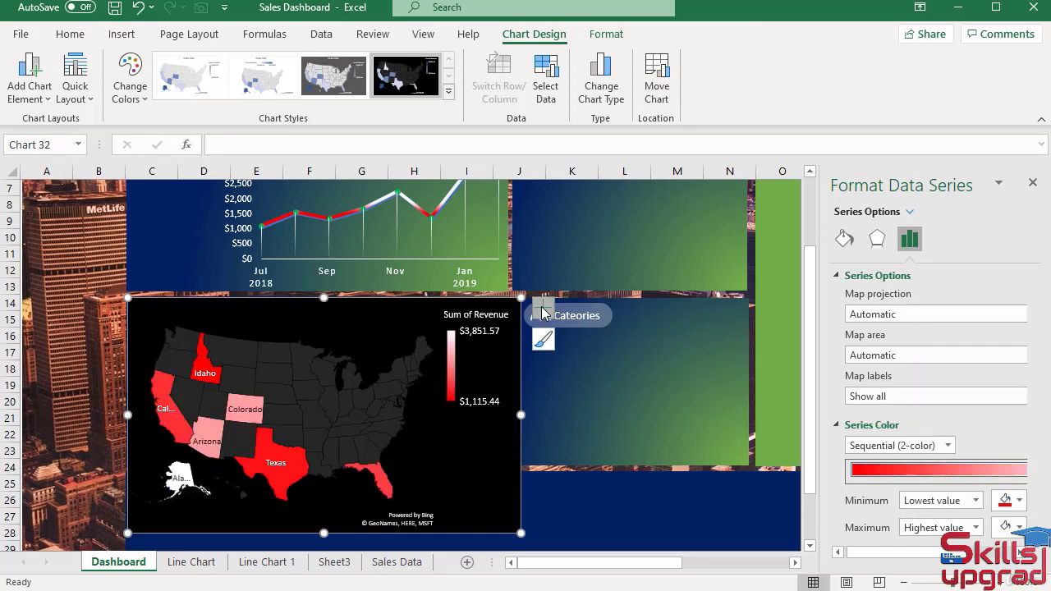
Add data labels to the map chart so each state carries its revenue value.
{"action": "left_click", "coordinate": [543, 308]}
{"action": "left_click", "coordinate": [586, 346]}
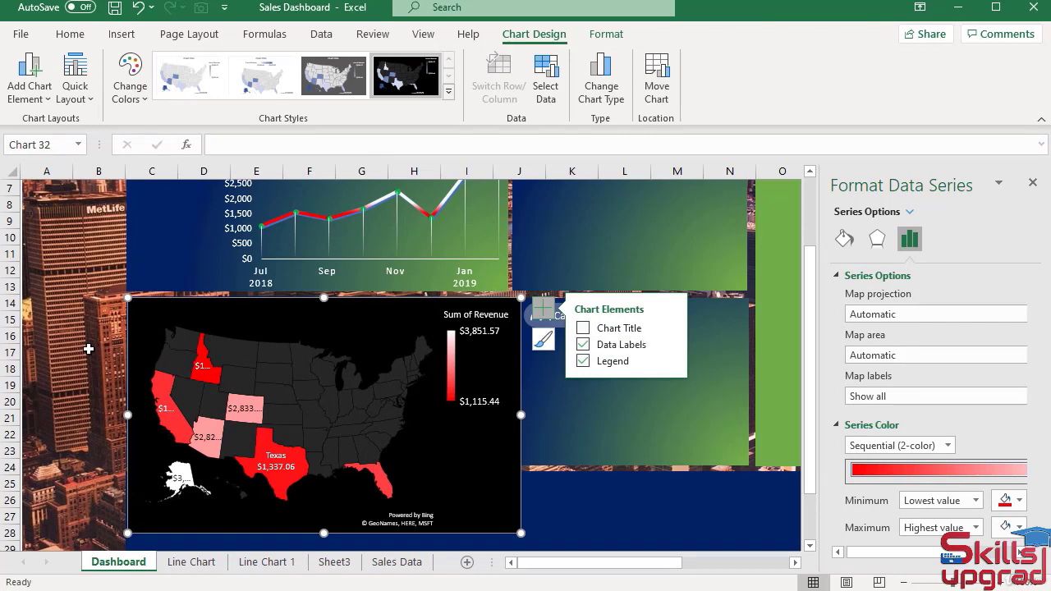
{"action": "left_click", "coordinate": [543, 309]}
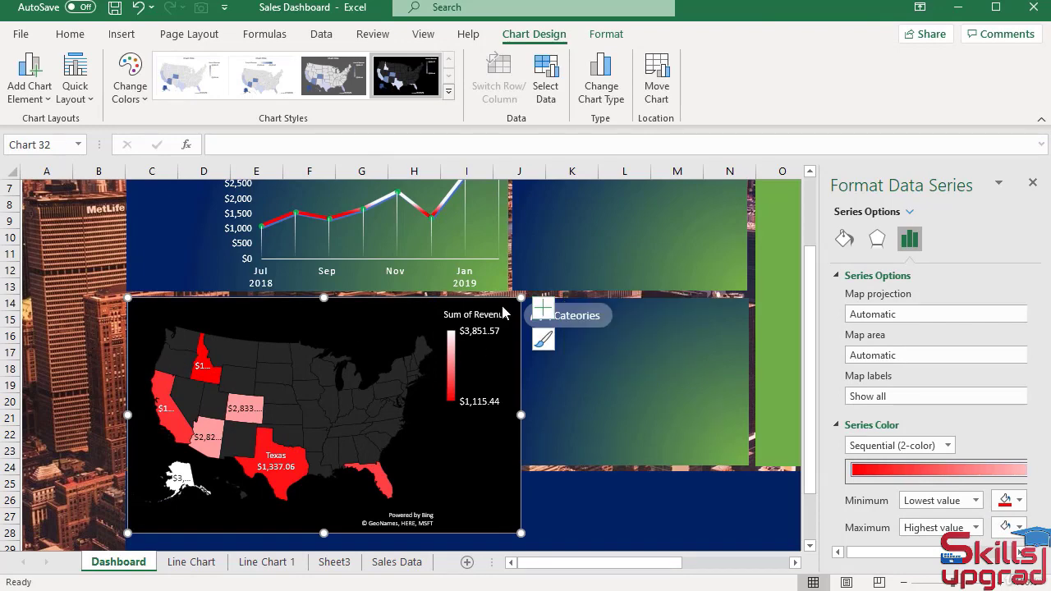
Remove the shape outline from the map's Sum of Revenue series.
{"action": "left_click", "coordinate": [606, 33]}
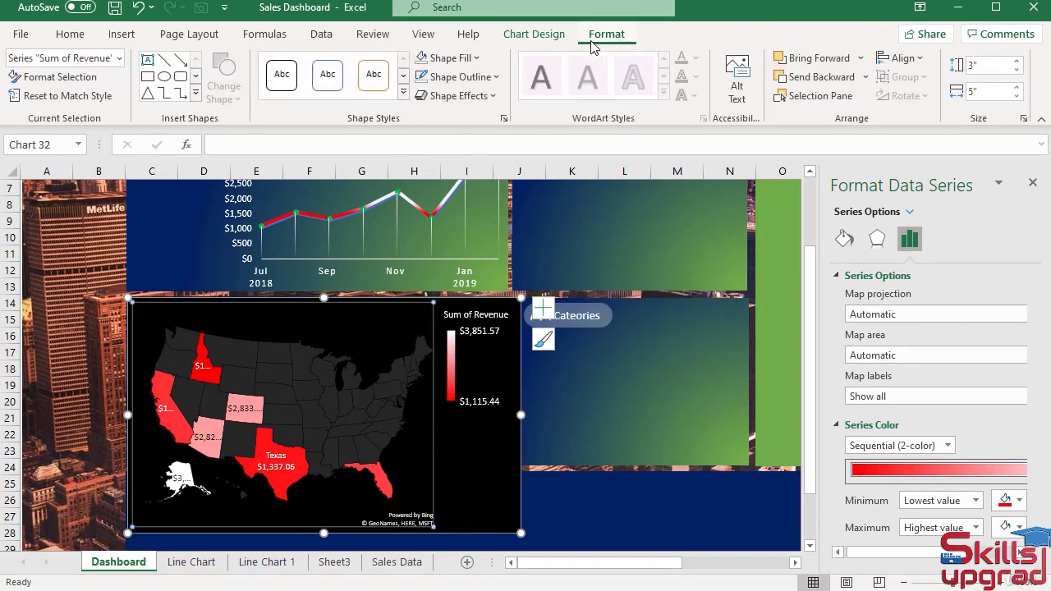
{"action": "left_click", "coordinate": [499, 78]}
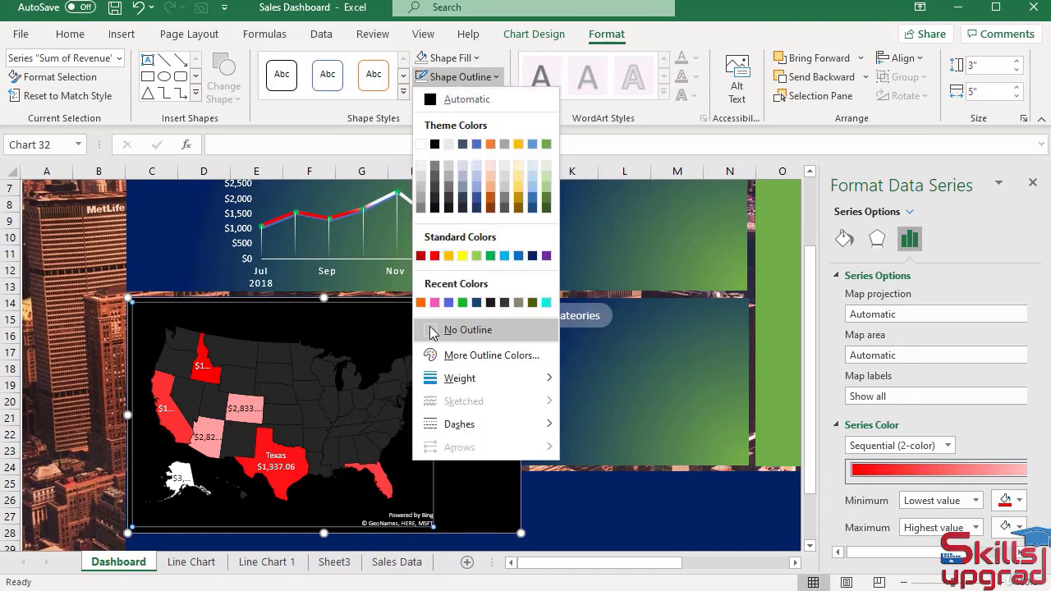
{"action": "left_click", "coordinate": [465, 331]}
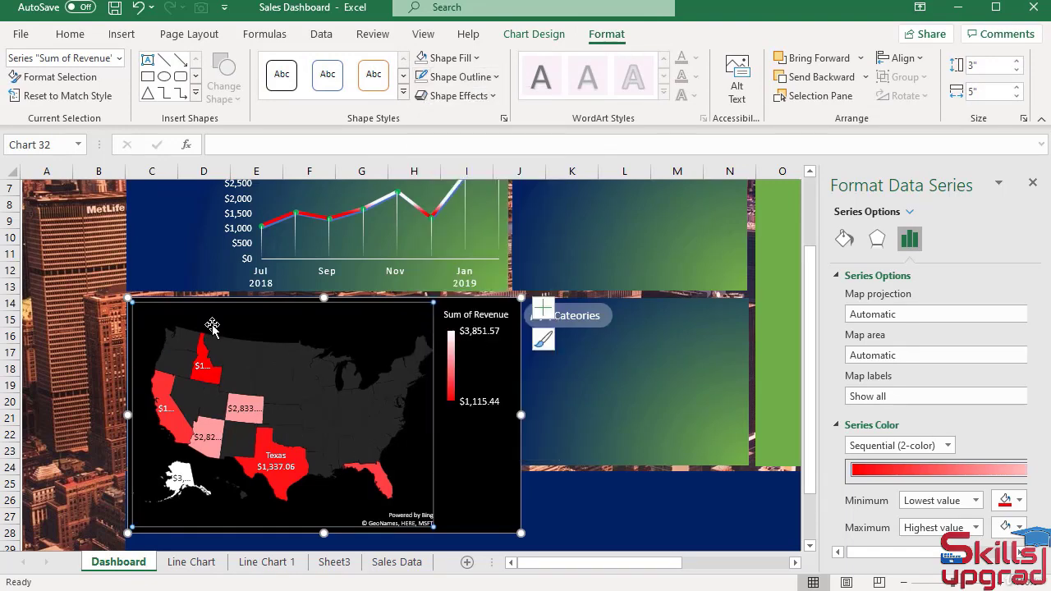
Resize the whole map chart to a height of 2.17" and a width of 4.8" to fit its dashboard panel.
{"action": "left_click", "coordinate": [523, 301]}
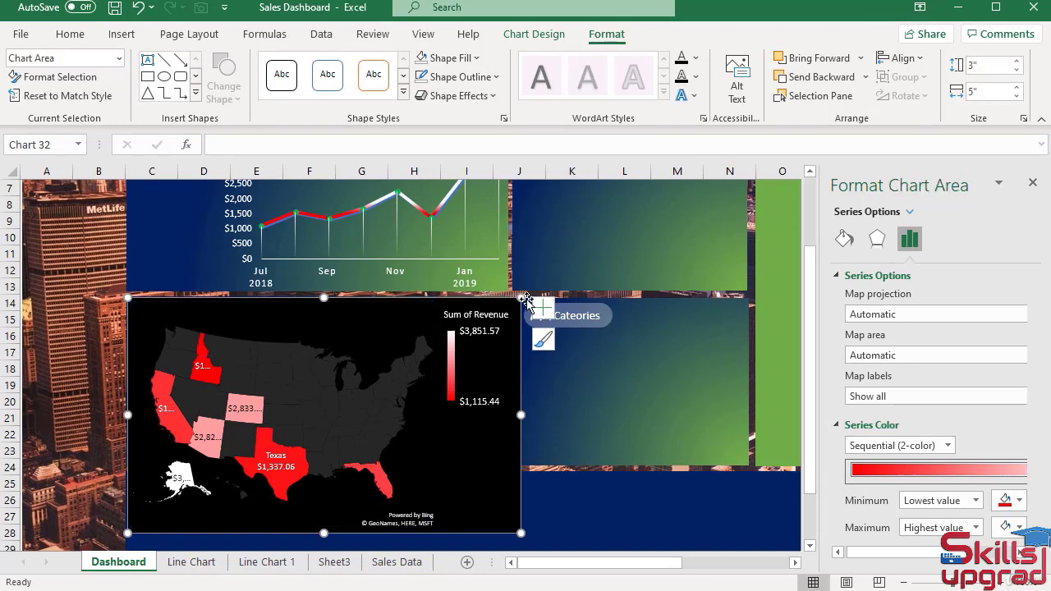
{"action": "left_click", "coordinate": [1018, 72]}
{"action": "left_click", "coordinate": [1018, 71]}
{"action": "left_click", "coordinate": [1018, 71]}
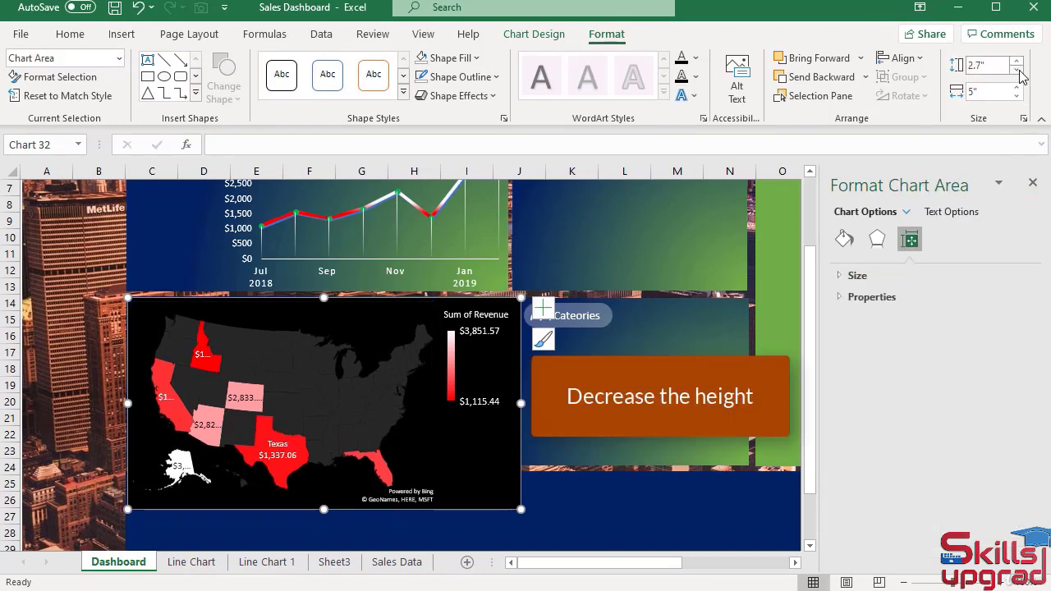
{"action": "left_click", "coordinate": [1018, 72]}
{"action": "left_click", "coordinate": [1017, 63]}
{"action": "left_click", "coordinate": [1018, 73]}
{"action": "left_click", "coordinate": [1017, 73]}
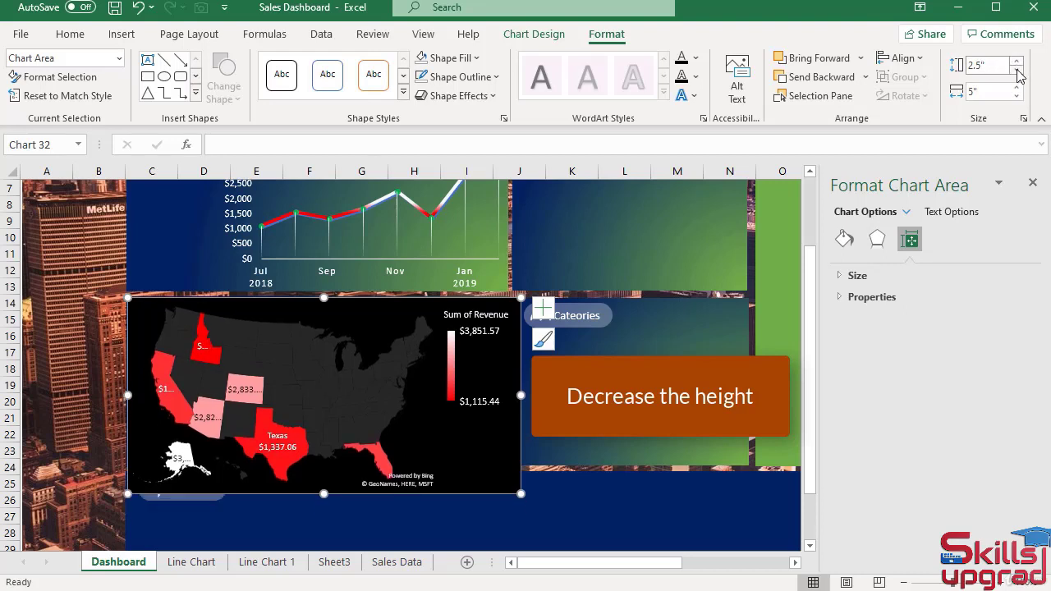
{"action": "left_click", "coordinate": [1017, 73]}
{"action": "left_click", "coordinate": [1017, 73]}
{"action": "left_click", "coordinate": [1017, 73]}
{"action": "left_click", "coordinate": [1018, 73]}
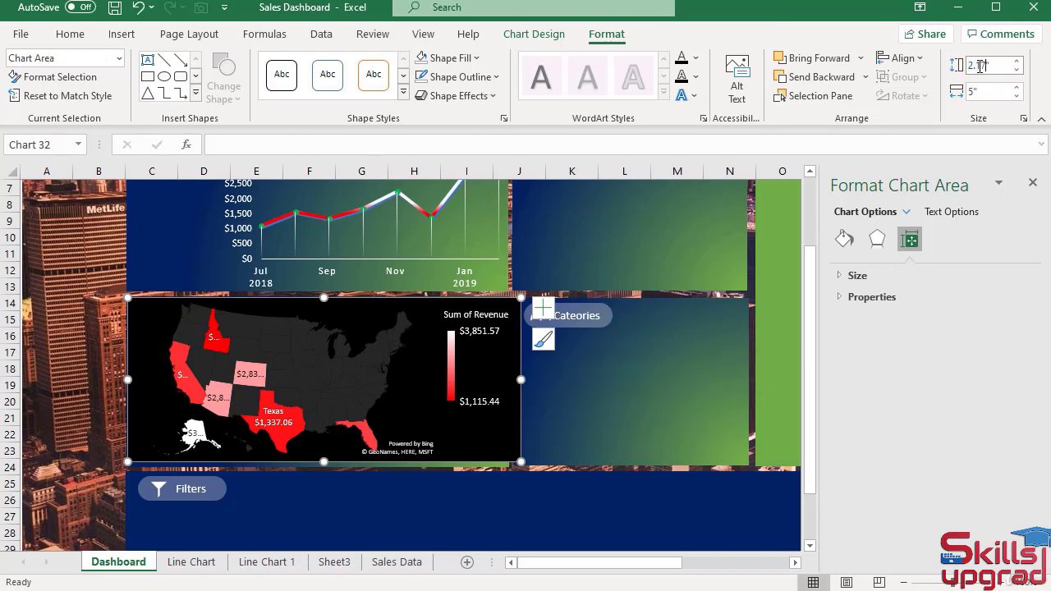
{"action": "key", "text": "Return"}
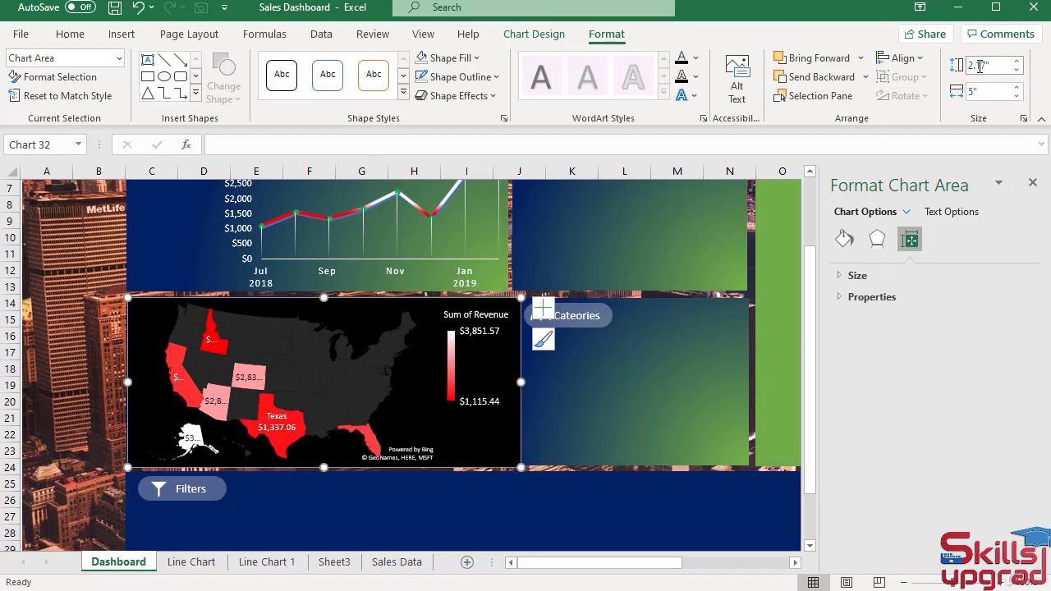
{"action": "left_click", "coordinate": [1018, 97]}
{"action": "left_click", "coordinate": [1018, 96]}
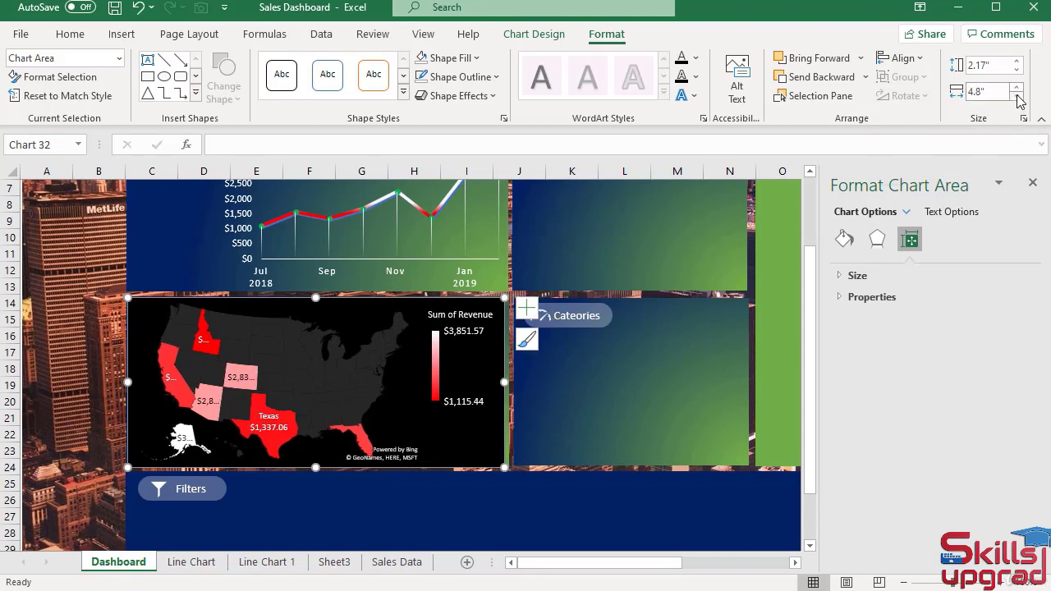
Fine-tune the map chart's width to 4.85" so it spans its dashboard panel.
{"action": "left_click", "coordinate": [1018, 96]}
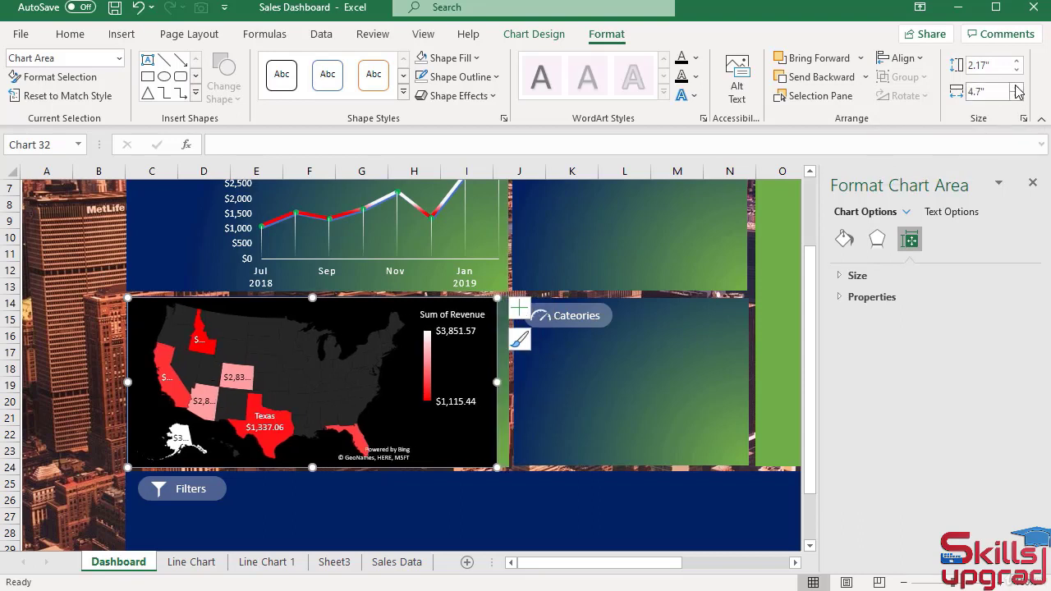
{"action": "left_click", "coordinate": [1018, 85]}
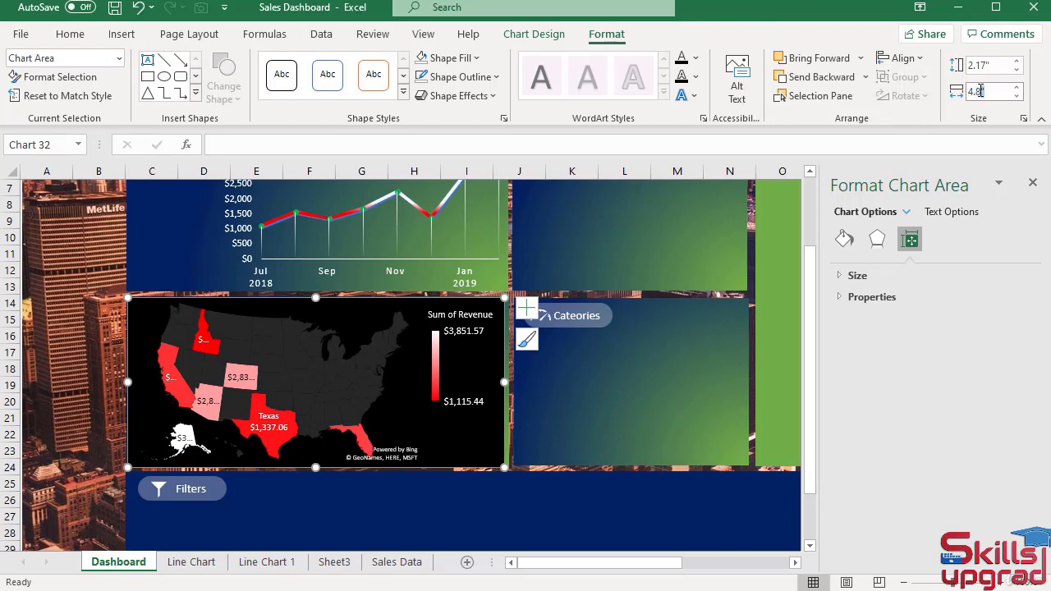
{"action": "key", "text": "Return"}
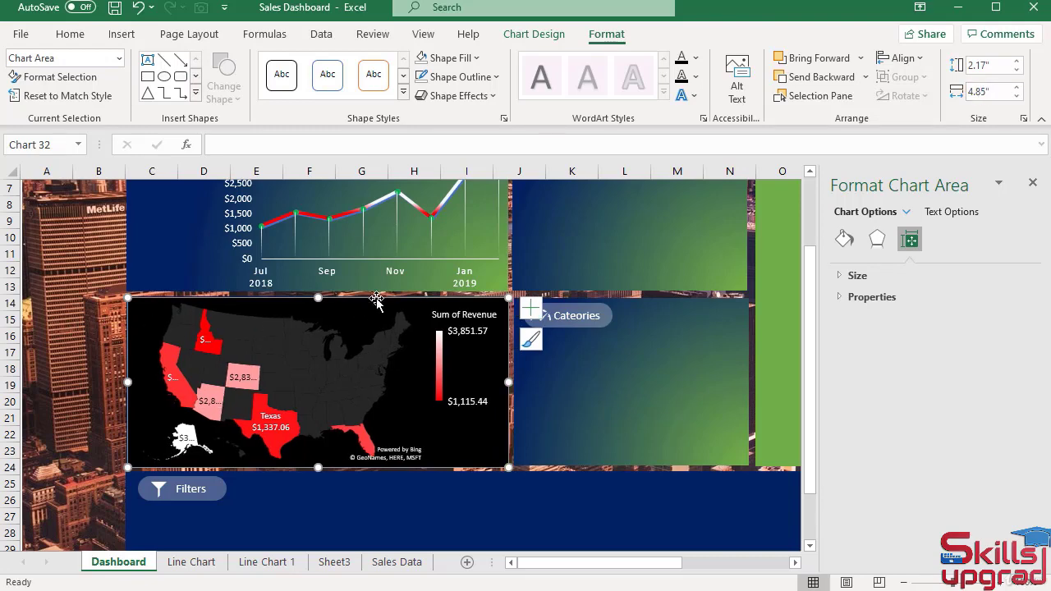
Set the map chart area's shape fill to No Fill and deselect the chart.
{"action": "left_click", "coordinate": [464, 58]}
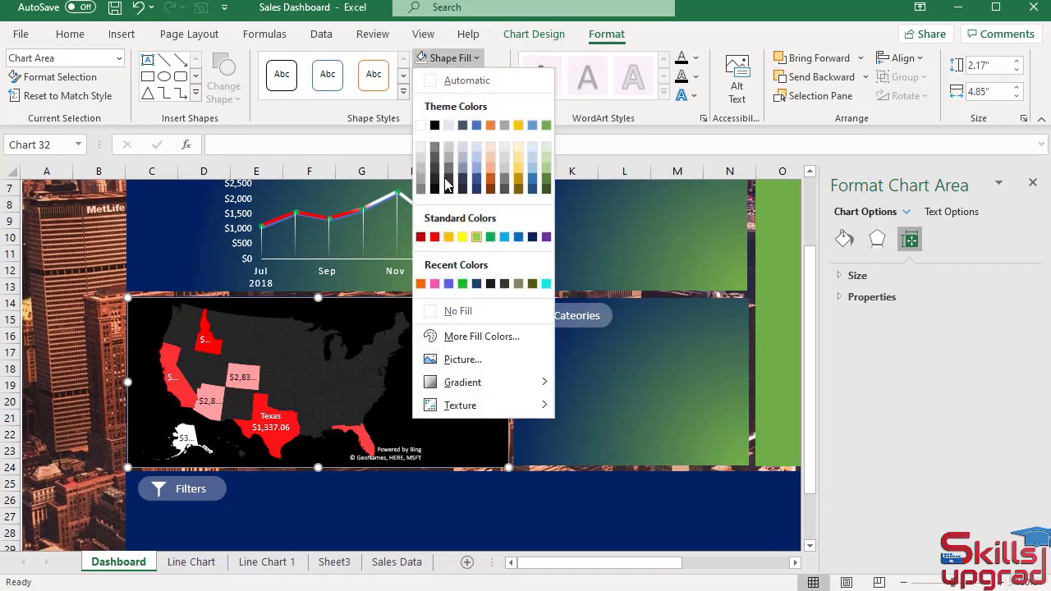
{"action": "left_click", "coordinate": [439, 315]}
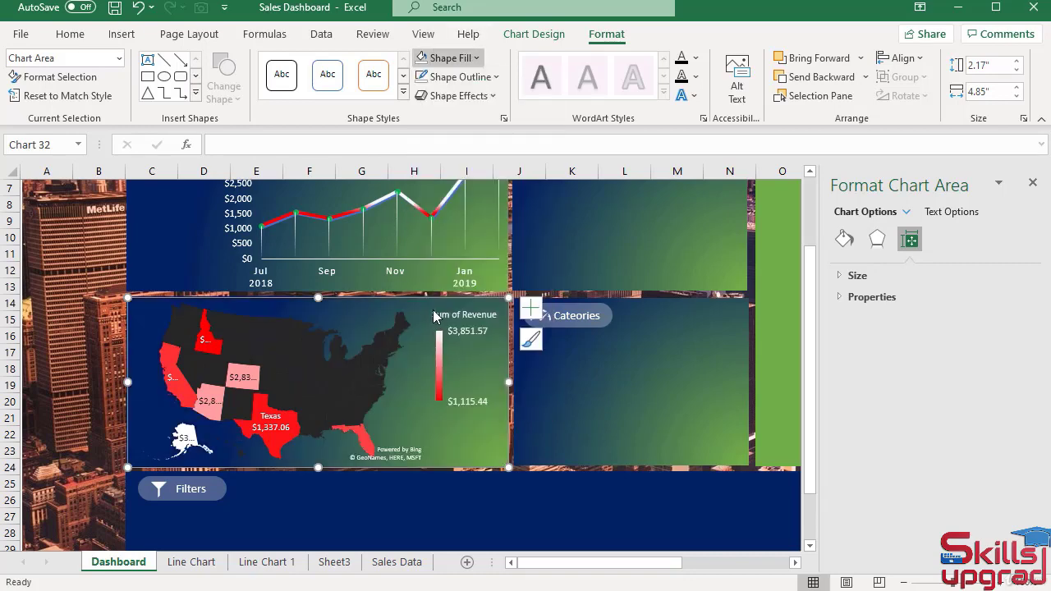
{"action": "left_click", "coordinate": [39, 322]}
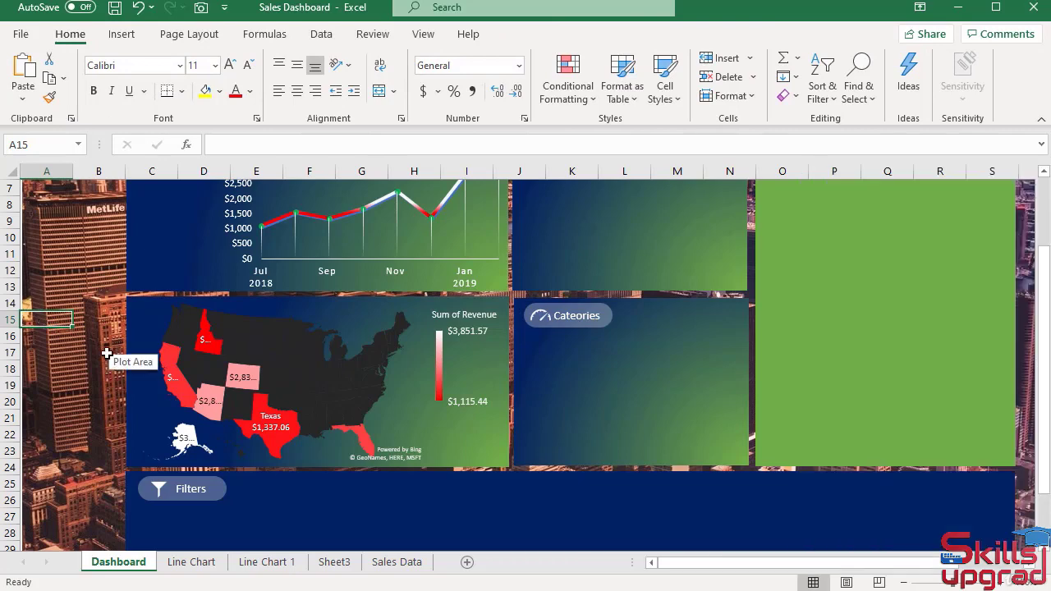
{"action": "scroll", "coordinate": [106, 354], "scroll_direction": "up", "scroll_amount": 1}
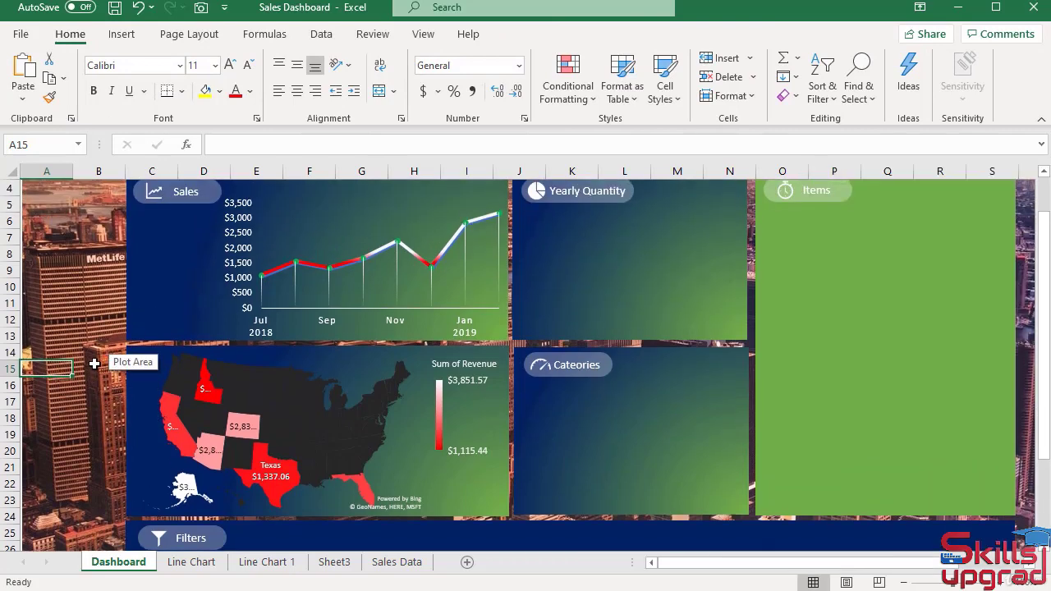
{"action": "scroll", "coordinate": [94, 361], "scroll_direction": "up", "scroll_amount": 2}
{"action": "scroll", "coordinate": [94, 363], "scroll_direction": "down", "scroll_amount": 1}
{"action": "scroll", "coordinate": [95, 363], "scroll_direction": "down", "scroll_amount": 2}
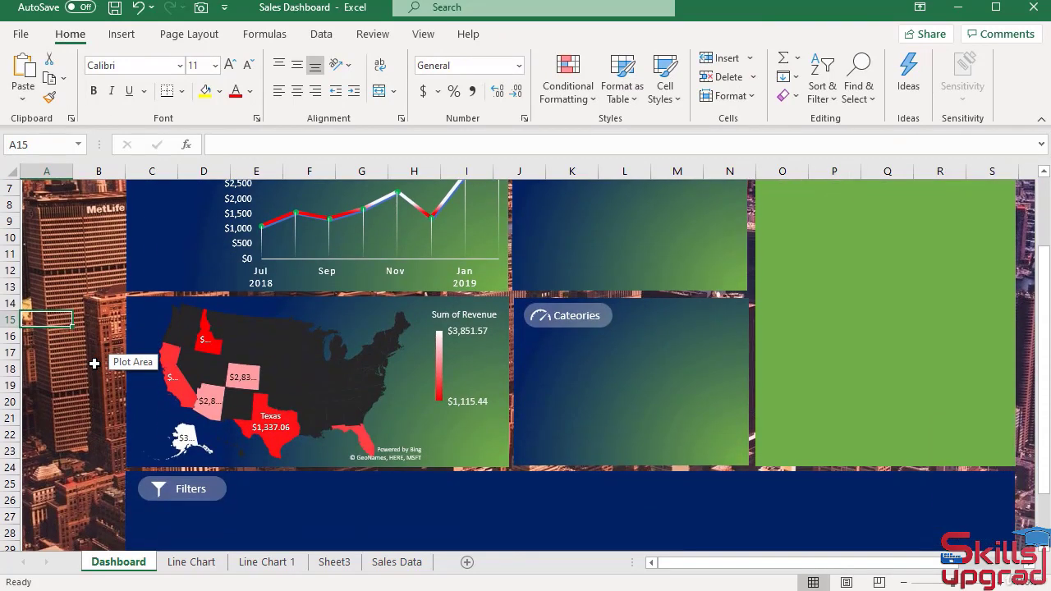
{"action": "scroll", "coordinate": [94, 363], "scroll_direction": "up", "scroll_amount": 1}
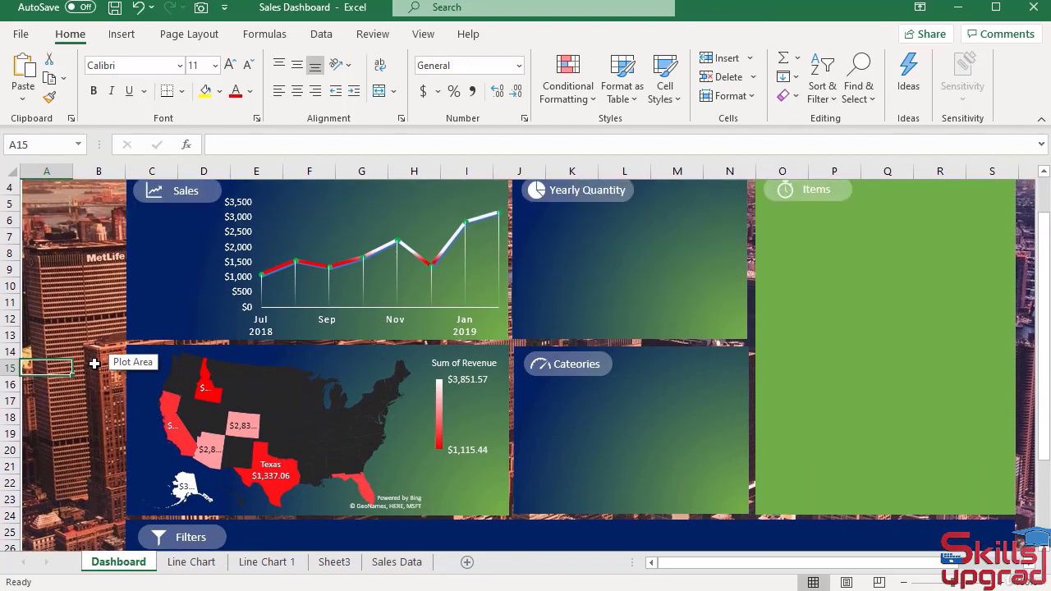